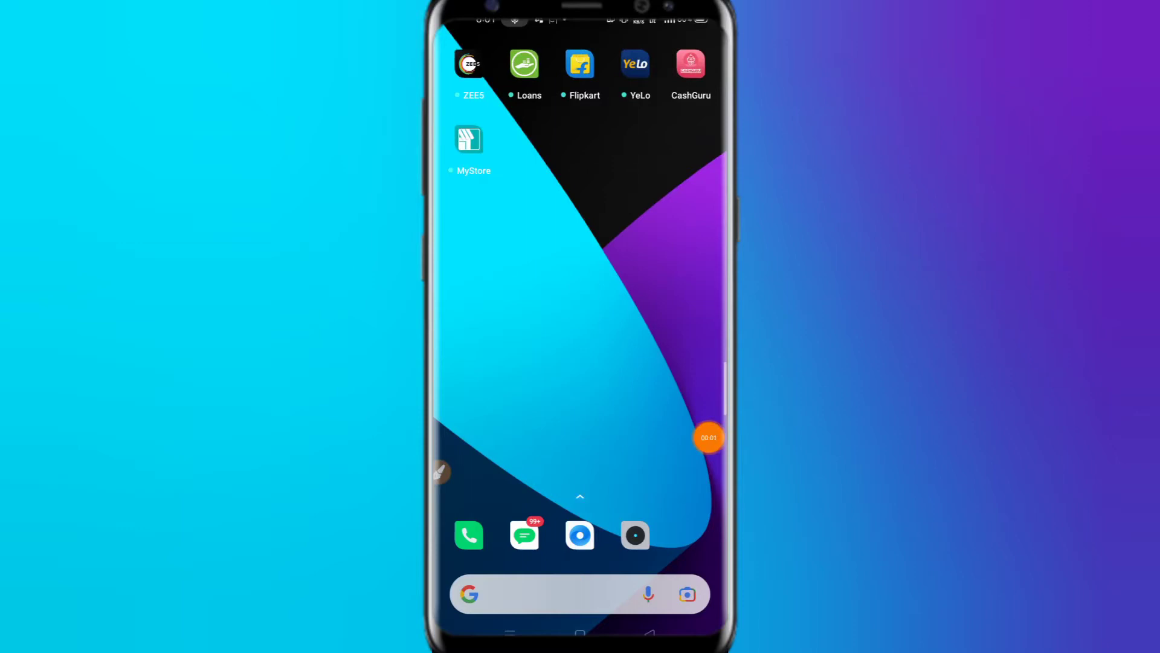
{"action": "scroll", "coordinate": [580, 272], "scroll_direction": "right", "scroll_amount": 1}
{"action": "scroll", "coordinate": [580, 272], "scroll_direction": "left", "scroll_amount": 1}
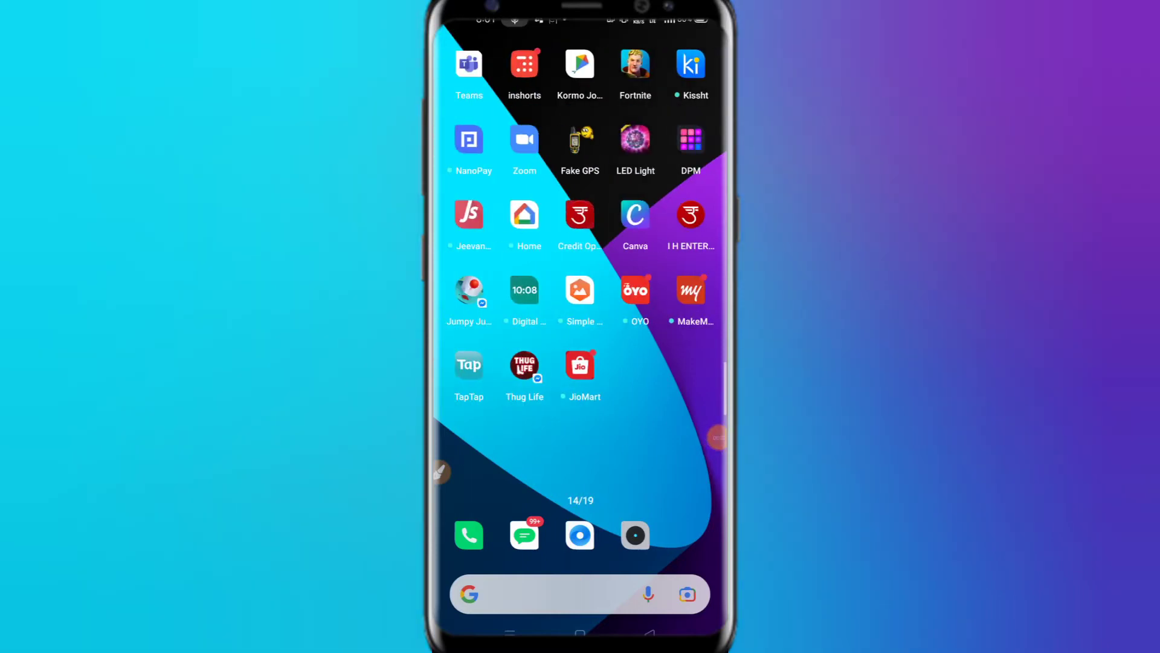
{"action": "scroll", "coordinate": [580, 272], "scroll_direction": "left", "scroll_amount": 1}
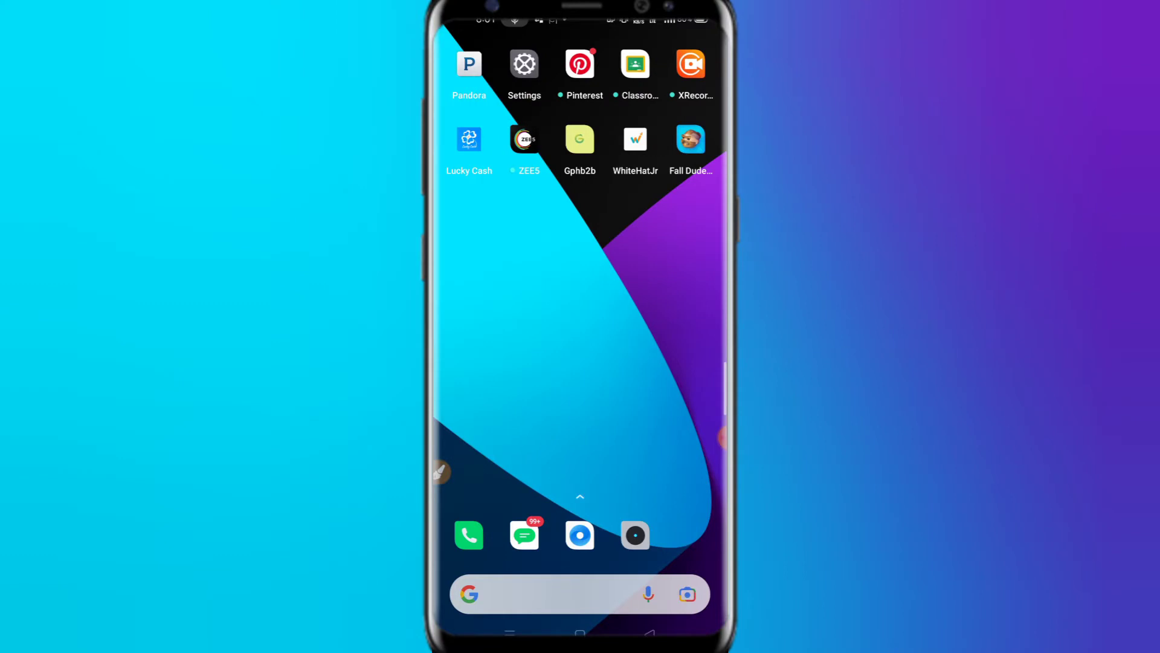
{"action": "scroll", "coordinate": [580, 271], "scroll_direction": "left", "scroll_amount": 1}
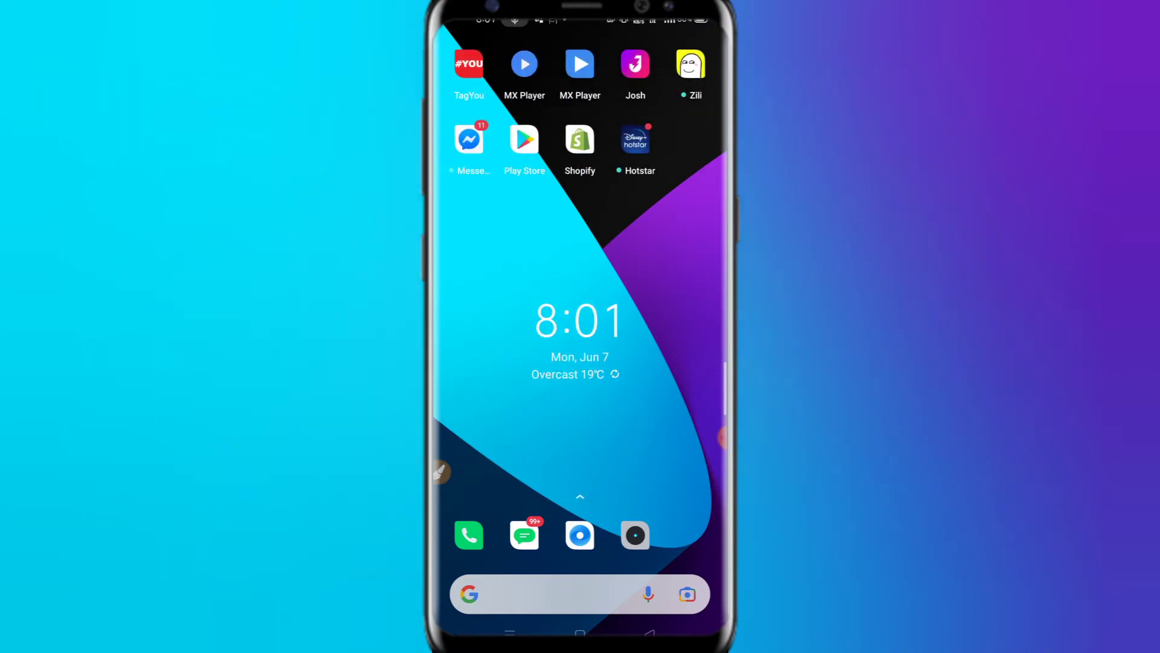
{"action": "scroll", "coordinate": [580, 272], "scroll_direction": "left", "scroll_amount": 1}
{"action": "scroll", "coordinate": [580, 272], "scroll_direction": "left", "scroll_amount": 1}
{"action": "scroll", "coordinate": [580, 273], "scroll_direction": "left", "scroll_amount": 1}
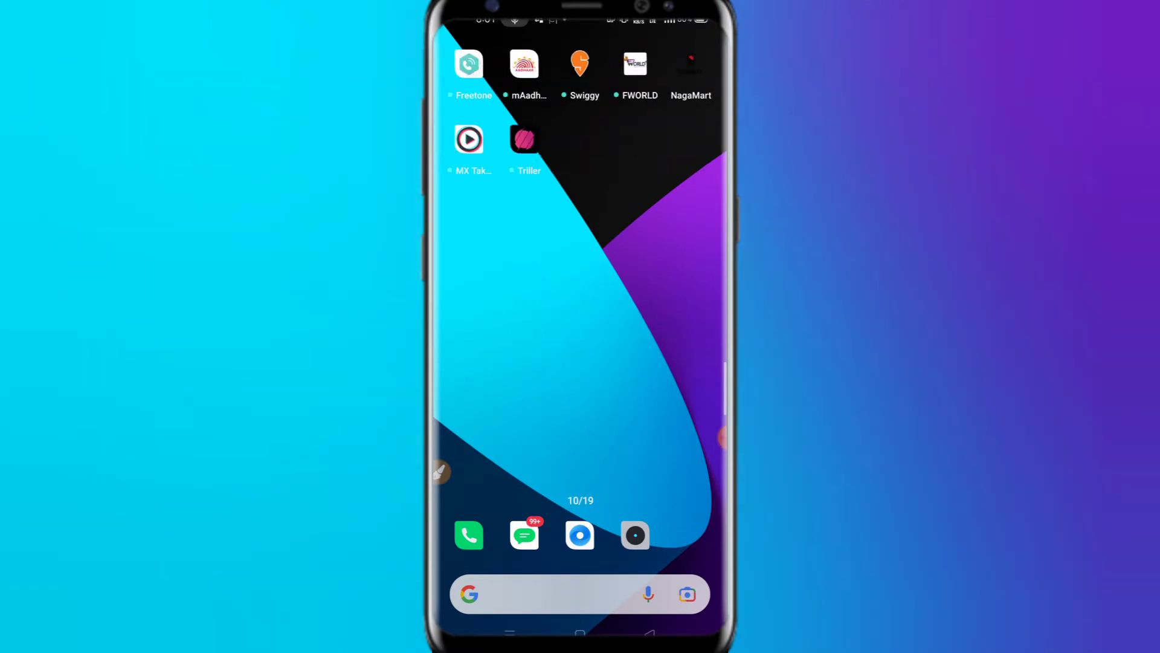
{"action": "scroll", "coordinate": [581, 272], "scroll_direction": "left", "scroll_amount": 1}
{"action": "scroll", "coordinate": [580, 273], "scroll_direction": "left", "scroll_amount": 1}
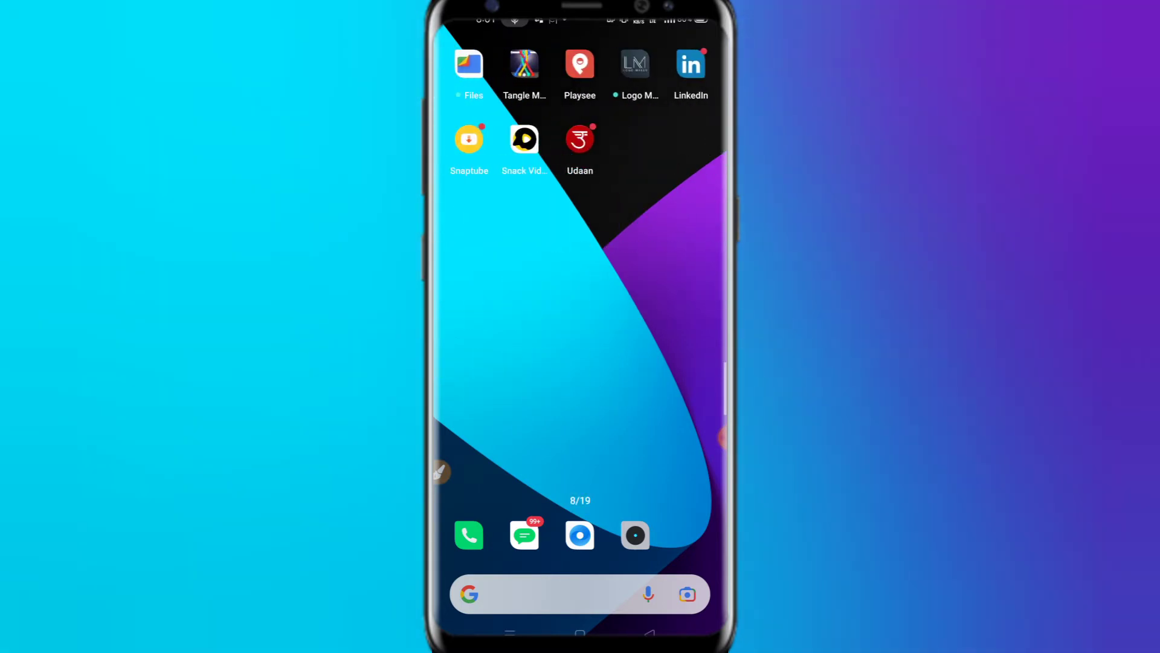
{"action": "scroll", "coordinate": [581, 273], "scroll_direction": "left", "scroll_amount": 1}
{"action": "scroll", "coordinate": [581, 272], "scroll_direction": "left", "scroll_amount": 1}
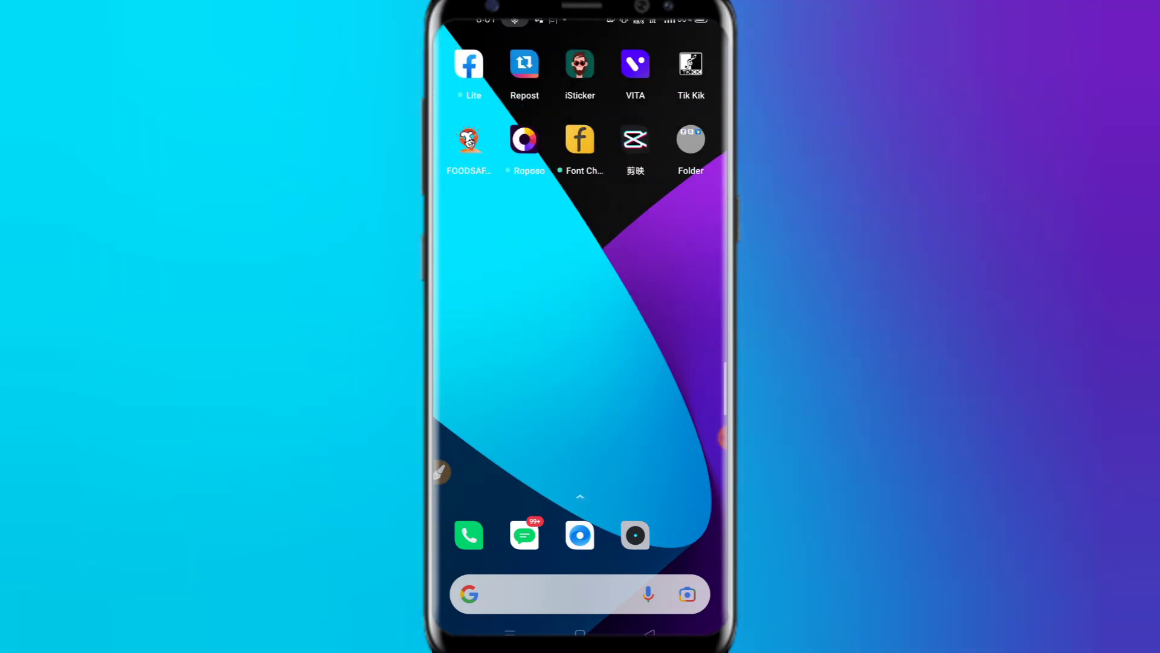
{"action": "scroll", "coordinate": [580, 272], "scroll_direction": "left", "scroll_amount": 1}
{"action": "scroll", "coordinate": [580, 272], "scroll_direction": "left", "scroll_amount": 1}
{"action": "scroll", "coordinate": [581, 273], "scroll_direction": "left", "scroll_amount": 1}
{"action": "scroll", "coordinate": [580, 273], "scroll_direction": "left", "scroll_amount": 1}
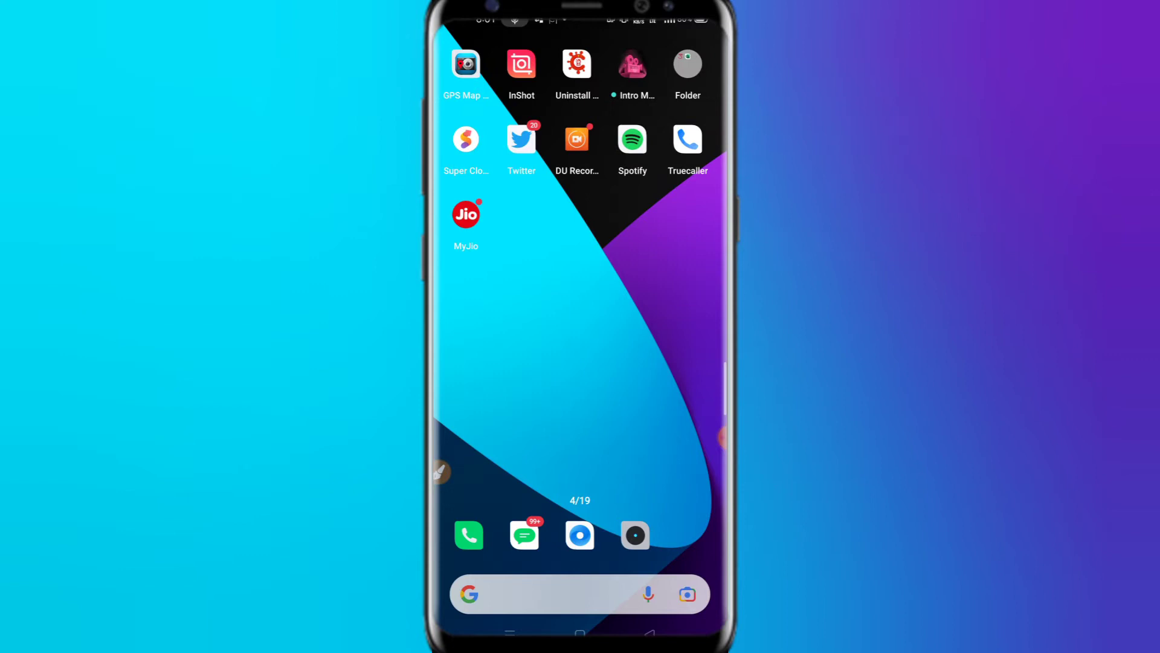
{"action": "scroll", "coordinate": [580, 273], "scroll_direction": "left", "scroll_amount": 1}
{"action": "scroll", "coordinate": [581, 272], "scroll_direction": "left", "scroll_amount": 1}
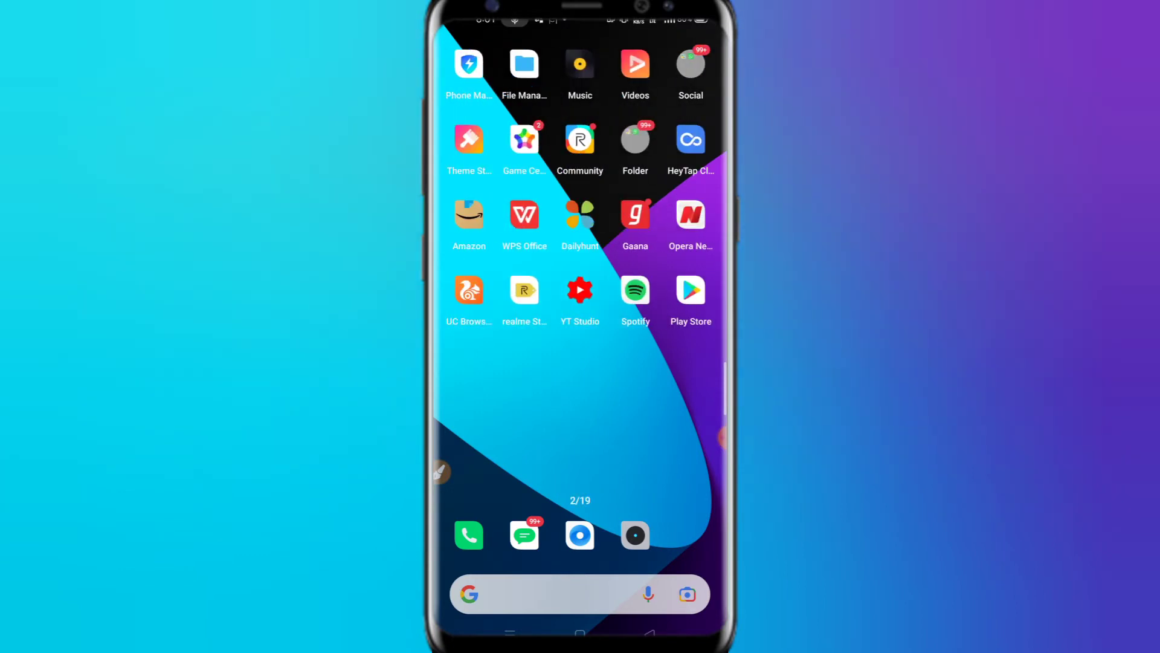
{"action": "scroll", "coordinate": [581, 272], "scroll_direction": "left", "scroll_amount": 1}
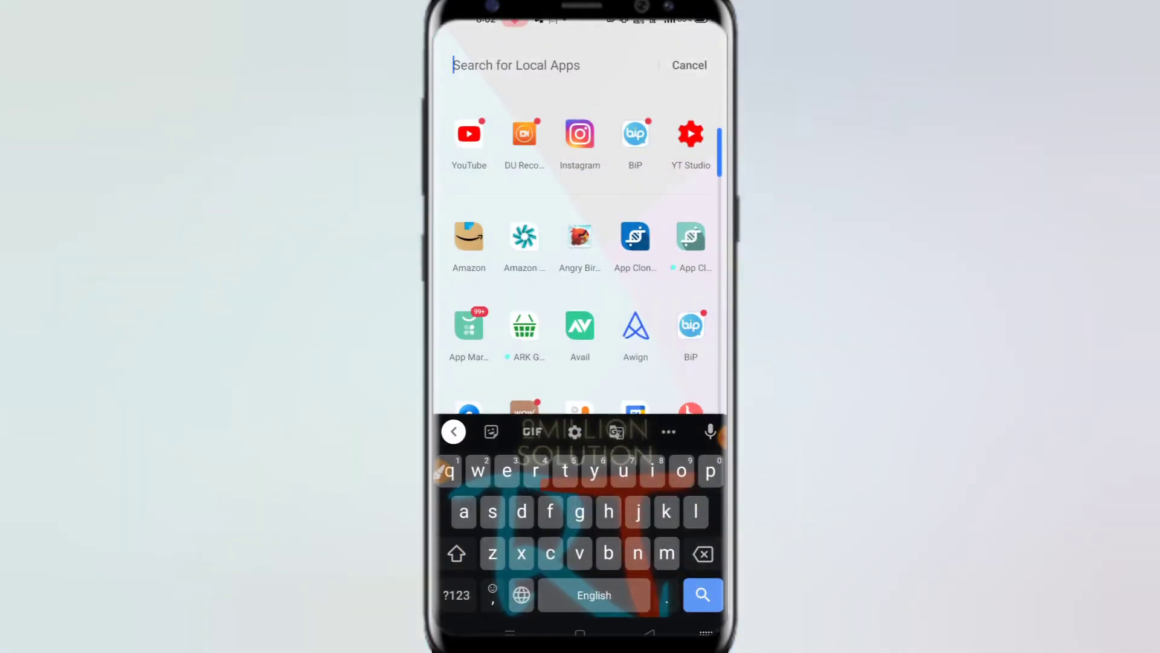
{"action": "type", "text": "set"}
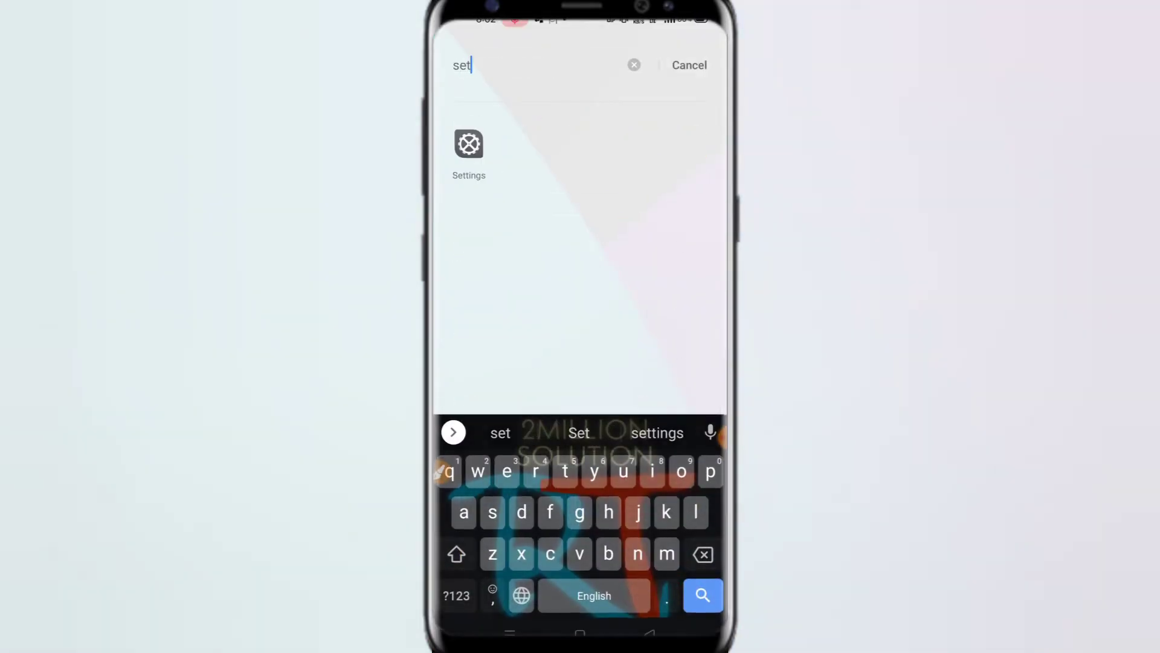
Launch Settings from the app search results and scroll down its menu.
{"action": "left_click", "coordinate": [469, 142]}
{"action": "scroll", "coordinate": [580, 363], "scroll_direction": "down", "scroll_amount": 3}
{"action": "scroll", "coordinate": [580, 363], "scroll_direction": "down", "scroll_amount": 3}
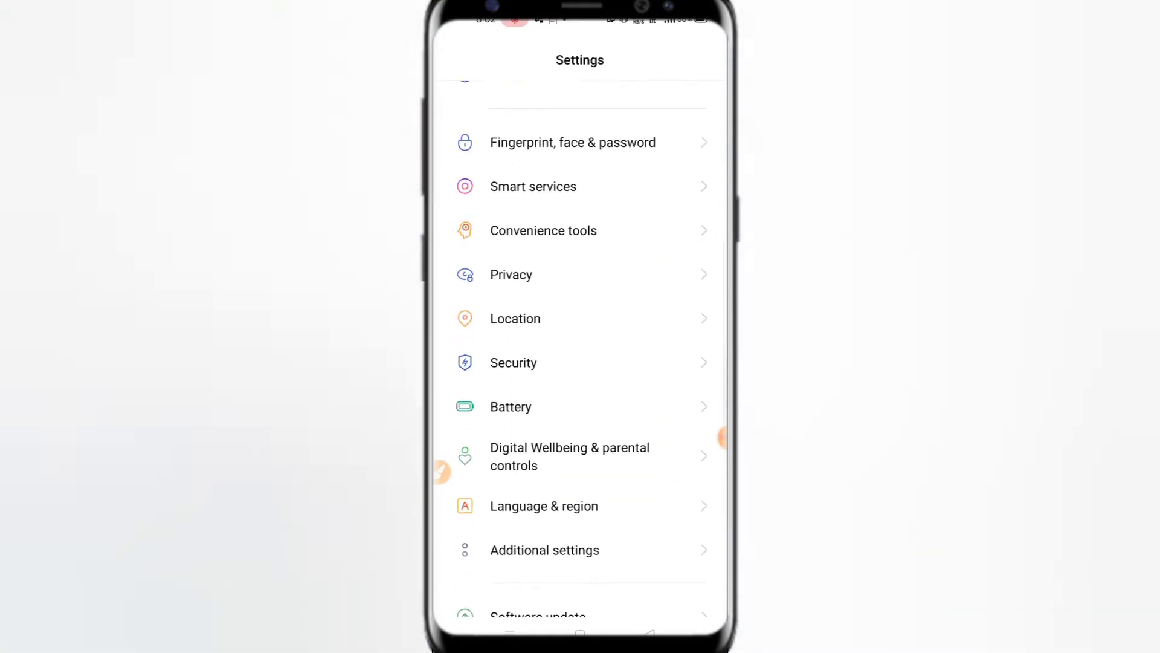
{"action": "scroll", "coordinate": [580, 363], "scroll_direction": "down", "scroll_amount": 5}
{"action": "scroll", "coordinate": [580, 363], "scroll_direction": "down", "scroll_amount": 3}
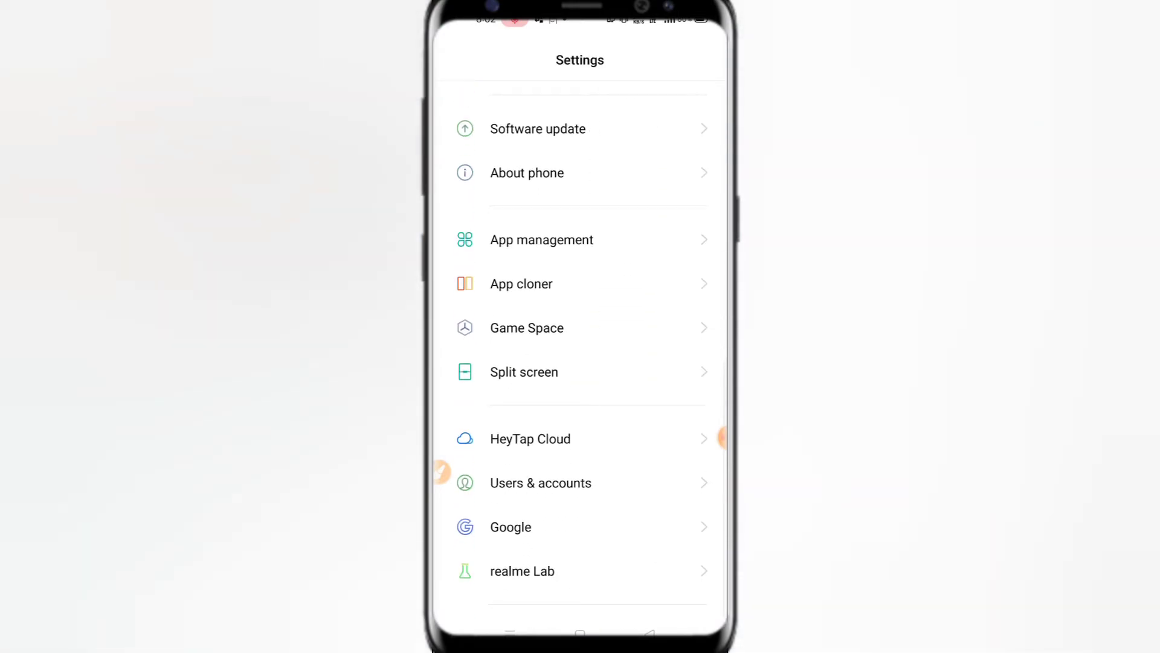
{"action": "left_click", "coordinate": [441, 470]}
{"action": "left_click_drag", "start_coordinate": [452, 227], "coordinate": [617, 258]}
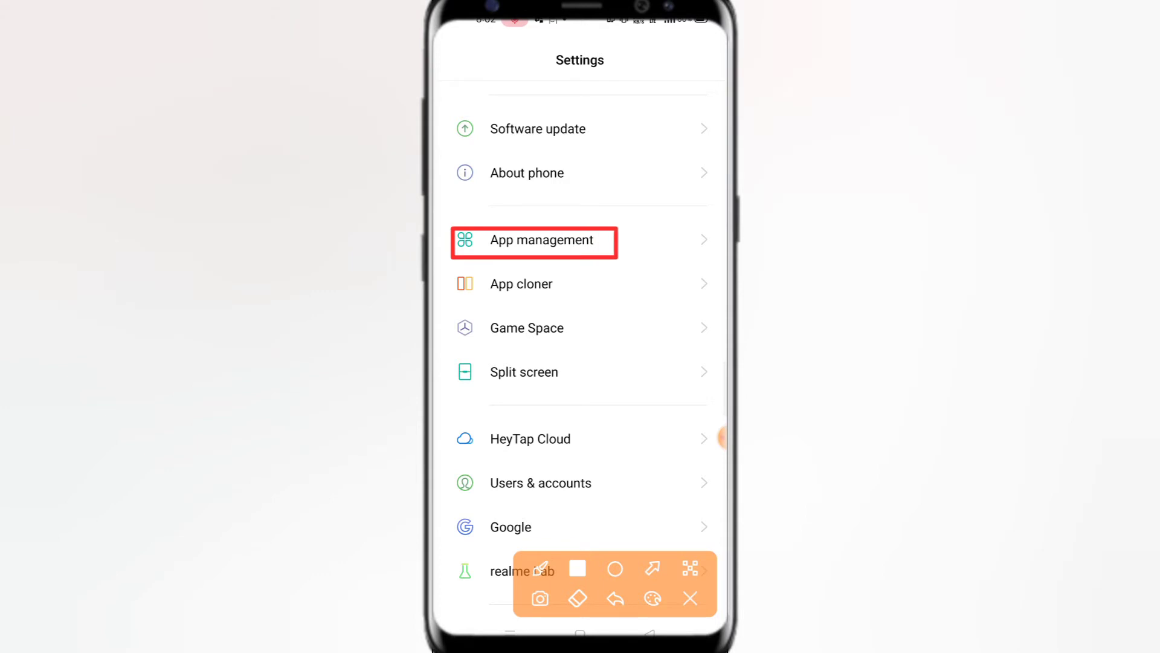
Go into App management and bring up the full list of installed apps.
{"action": "left_click", "coordinate": [689, 599]}
{"action": "left_click", "coordinate": [542, 240]}
{"action": "left_click", "coordinate": [474, 107]}
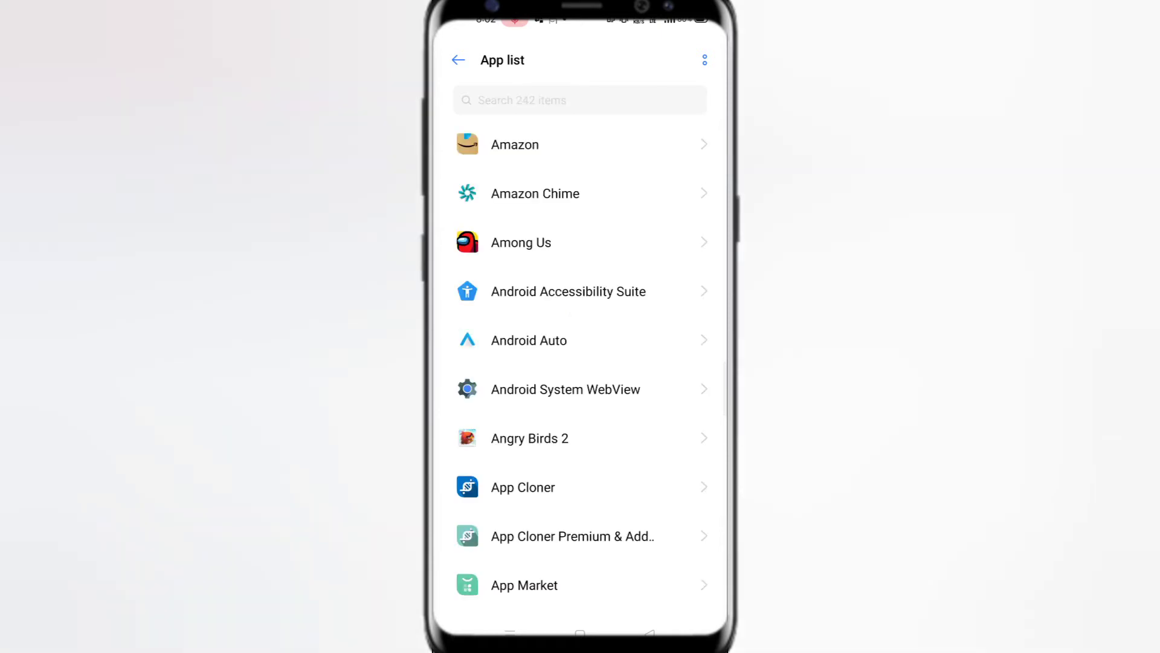
{"action": "scroll", "coordinate": [580, 363], "scroll_direction": "down", "scroll_amount": 5}
{"action": "scroll", "coordinate": [581, 363], "scroll_direction": "up", "scroll_amount": 5}
Search the app list for 'ins' and bring up Instagram's App info page.
{"action": "left_click", "coordinate": [580, 100]}
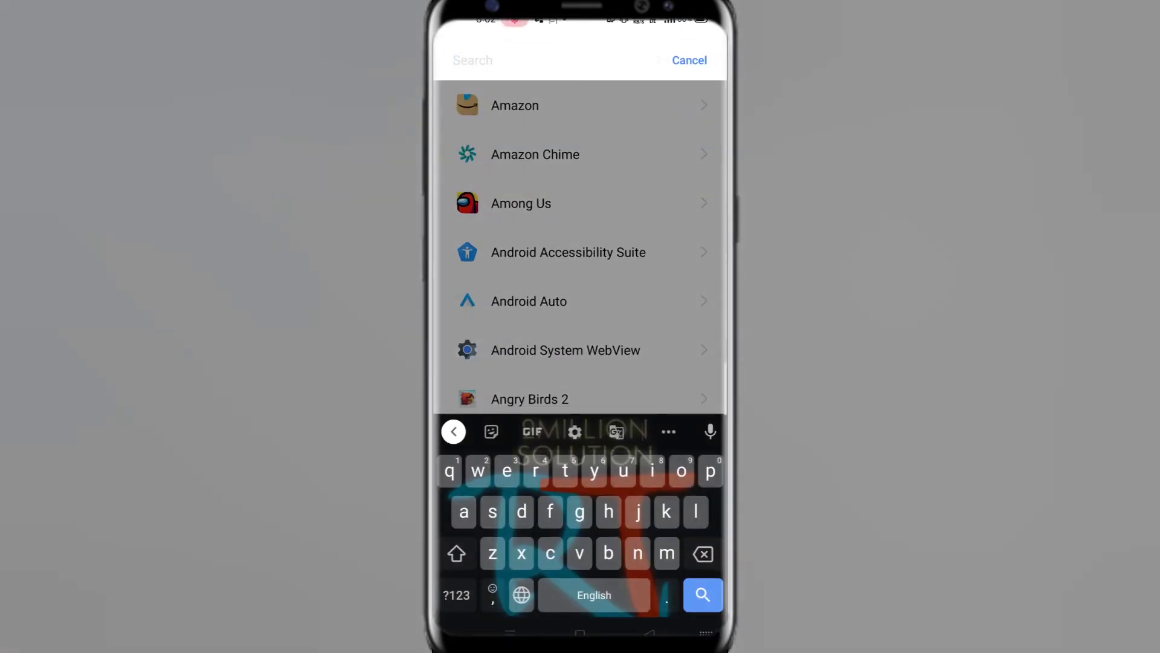
{"action": "type", "text": "in"}
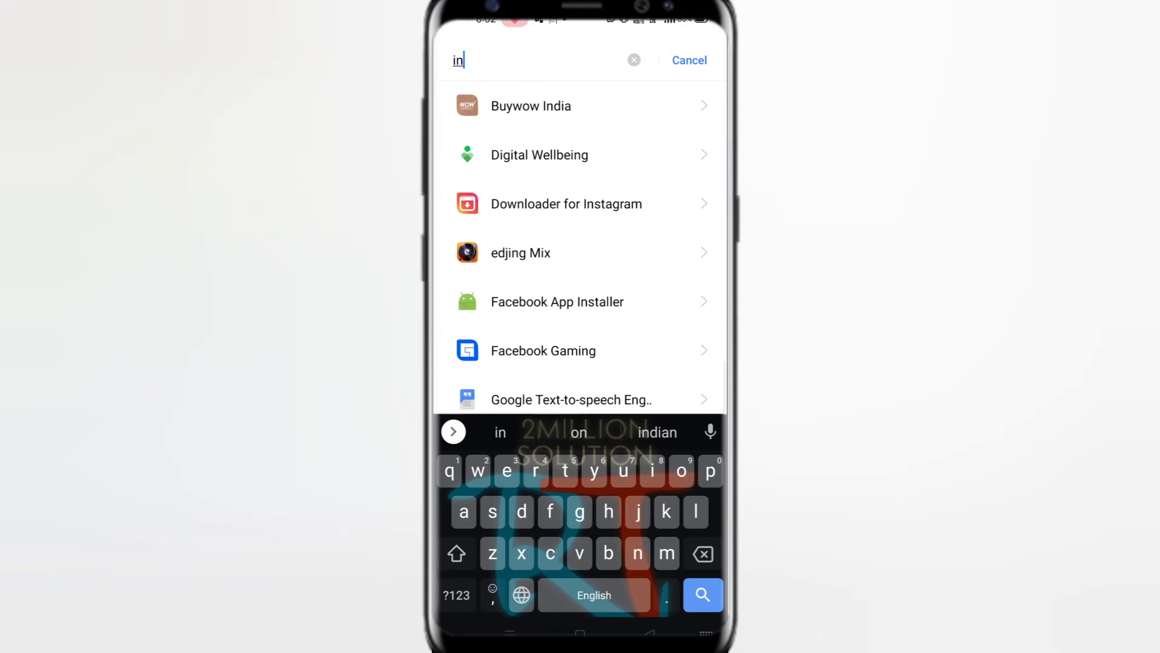
{"action": "type", "text": "s"}
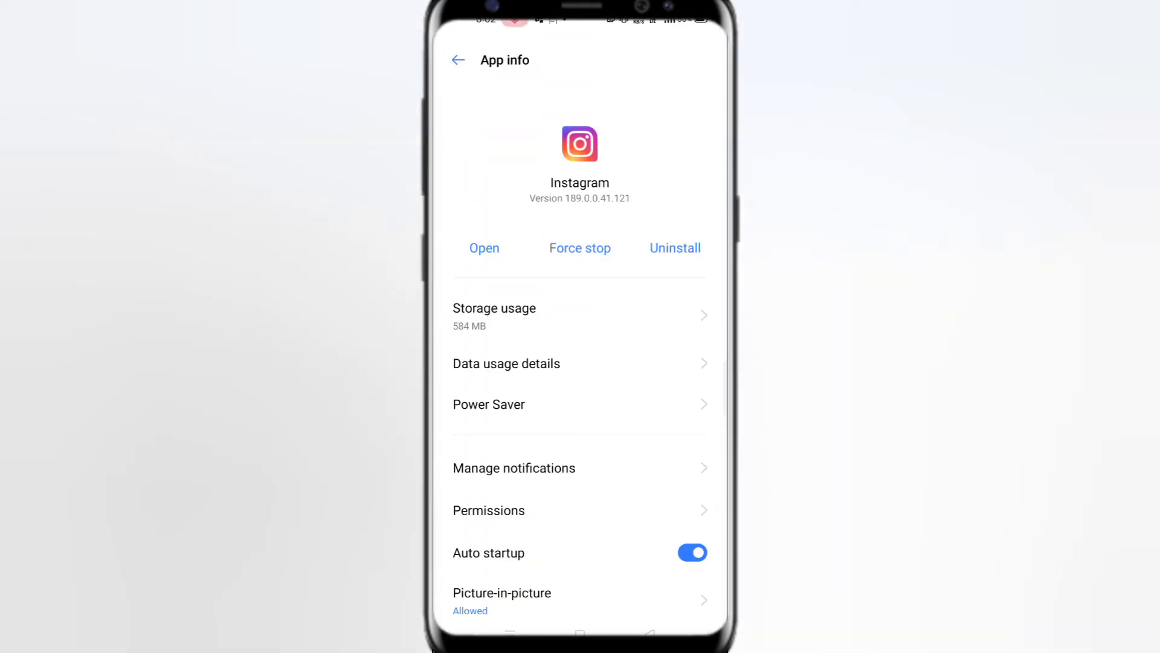
Bring up Instagram's Force stop prompt, dismiss it, and view its storage usage.
{"action": "left_click", "coordinate": [581, 247]}
{"action": "left_click", "coordinate": [513, 360]}
{"action": "left_click", "coordinate": [494, 315]}
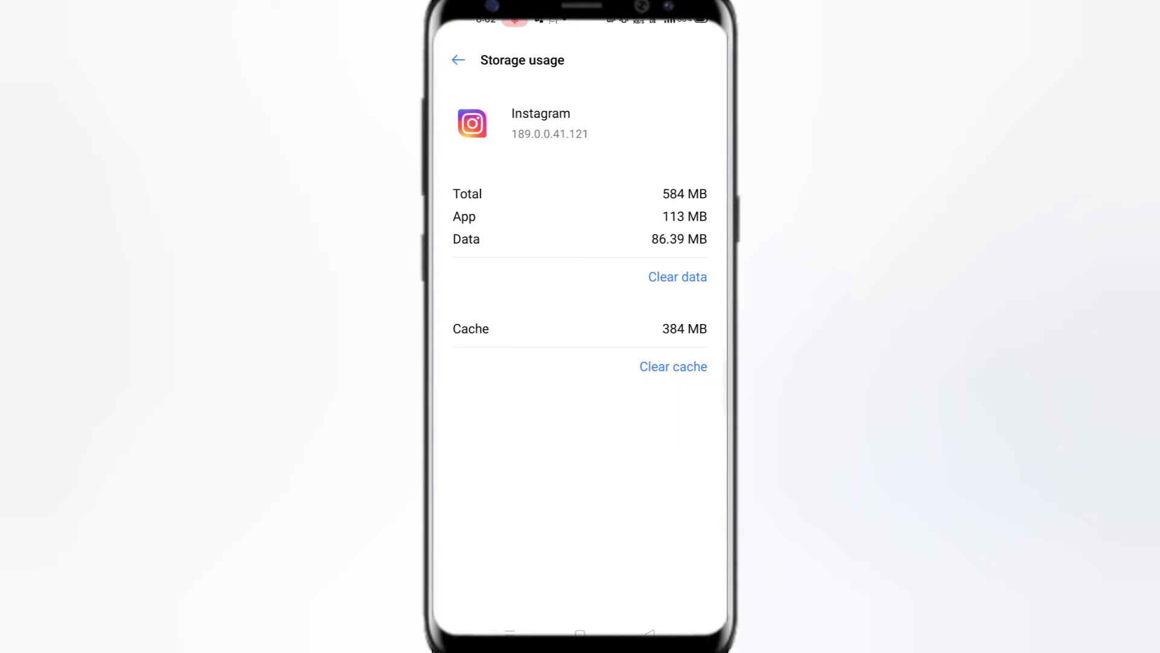
Clear Instagram's 384 MB cache to 0 B and return to its App info page.
{"action": "left_click", "coordinate": [678, 276]}
{"action": "left_click", "coordinate": [513, 365]}
{"action": "left_click", "coordinate": [673, 367]}
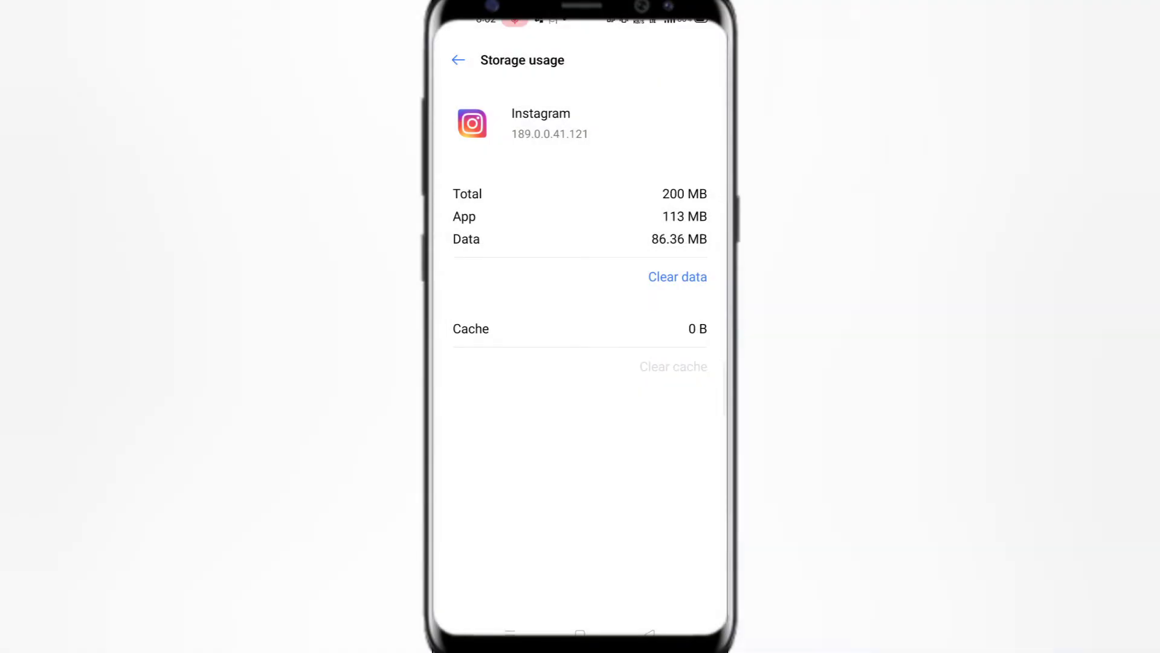
{"action": "left_click", "coordinate": [458, 61]}
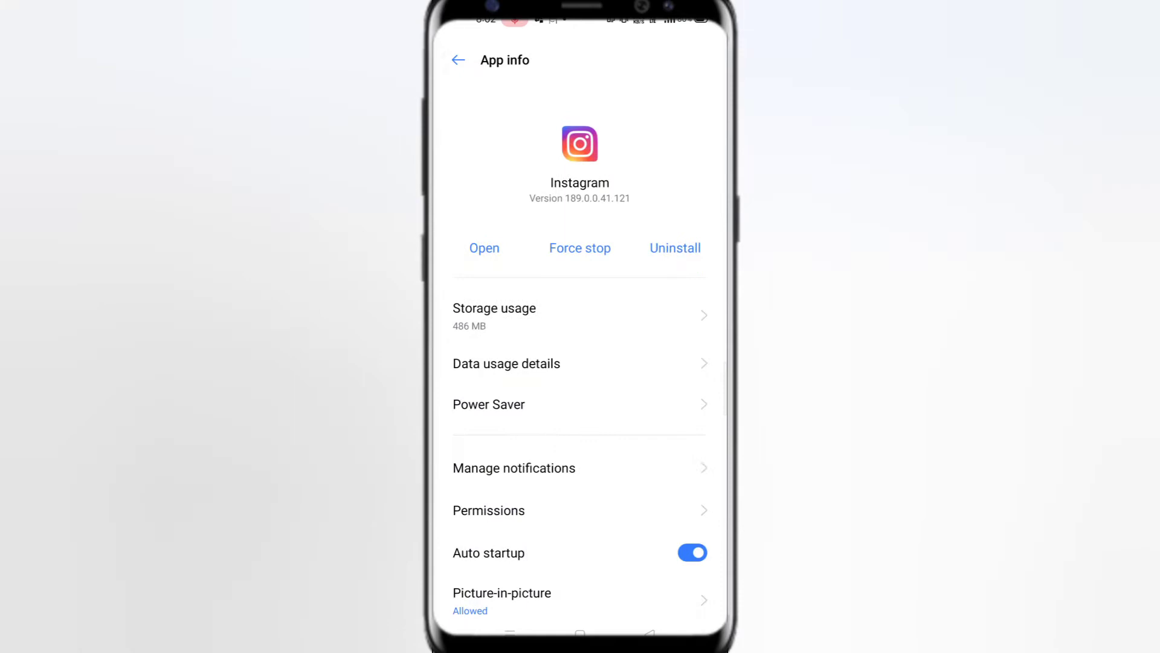
{"action": "scroll", "coordinate": [580, 364], "scroll_direction": "down", "scroll_amount": 3}
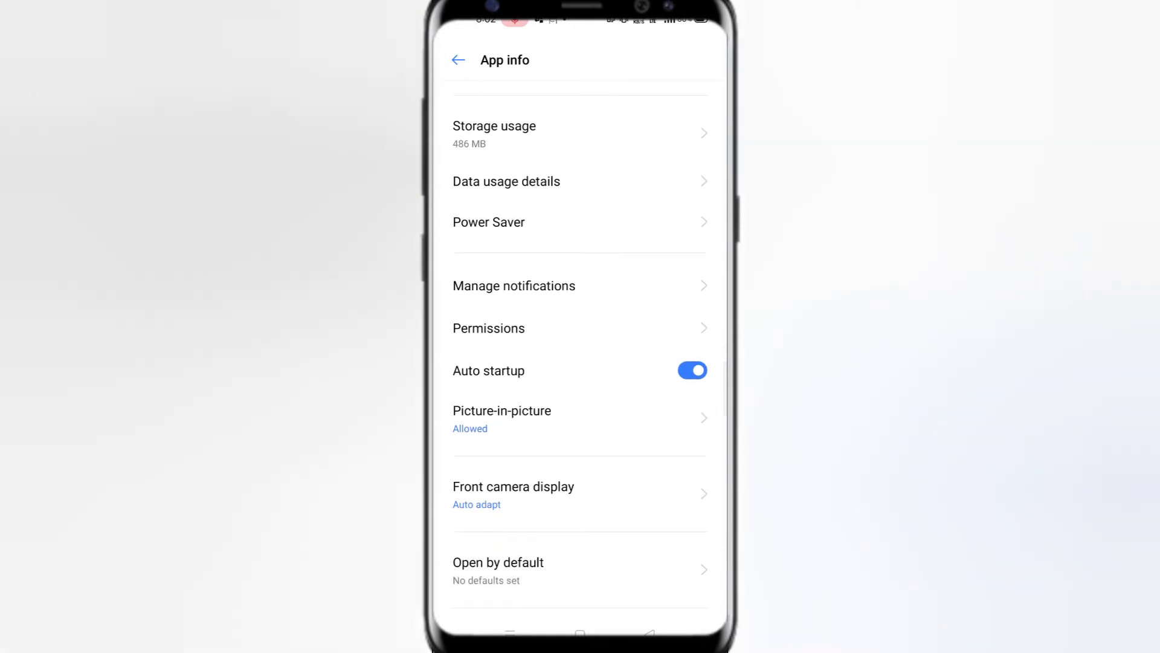
Review Instagram's permissions (camera, location, microphone, storage), then back out to the App list.
{"action": "left_click", "coordinate": [488, 328]}
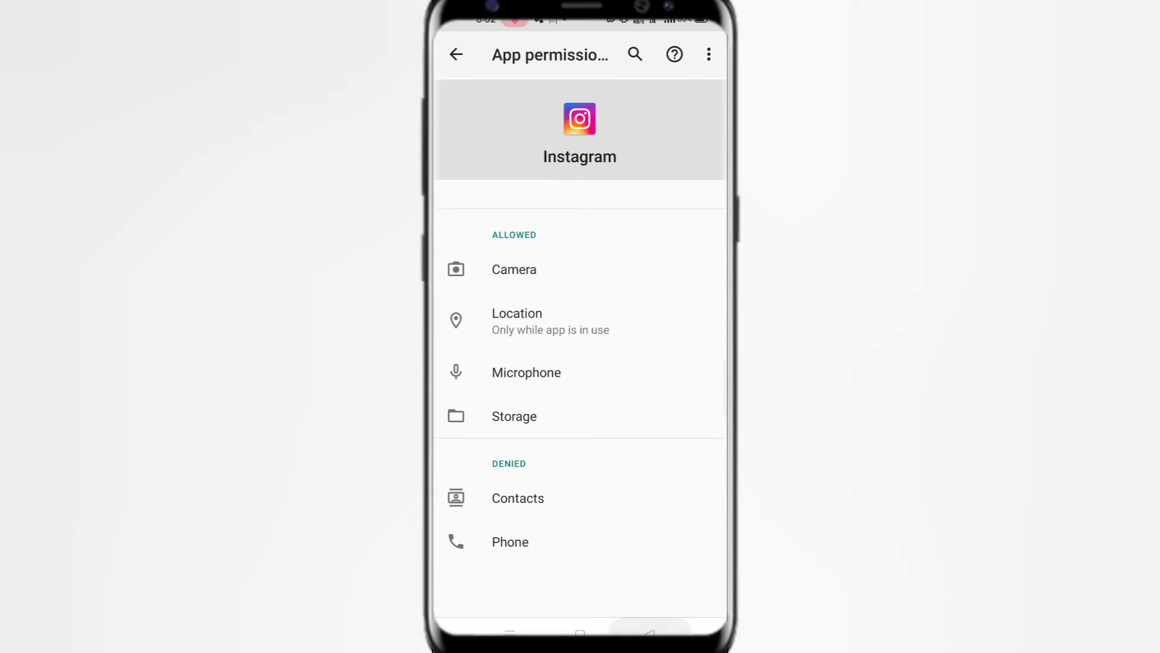
{"action": "left_click", "coordinate": [456, 54]}
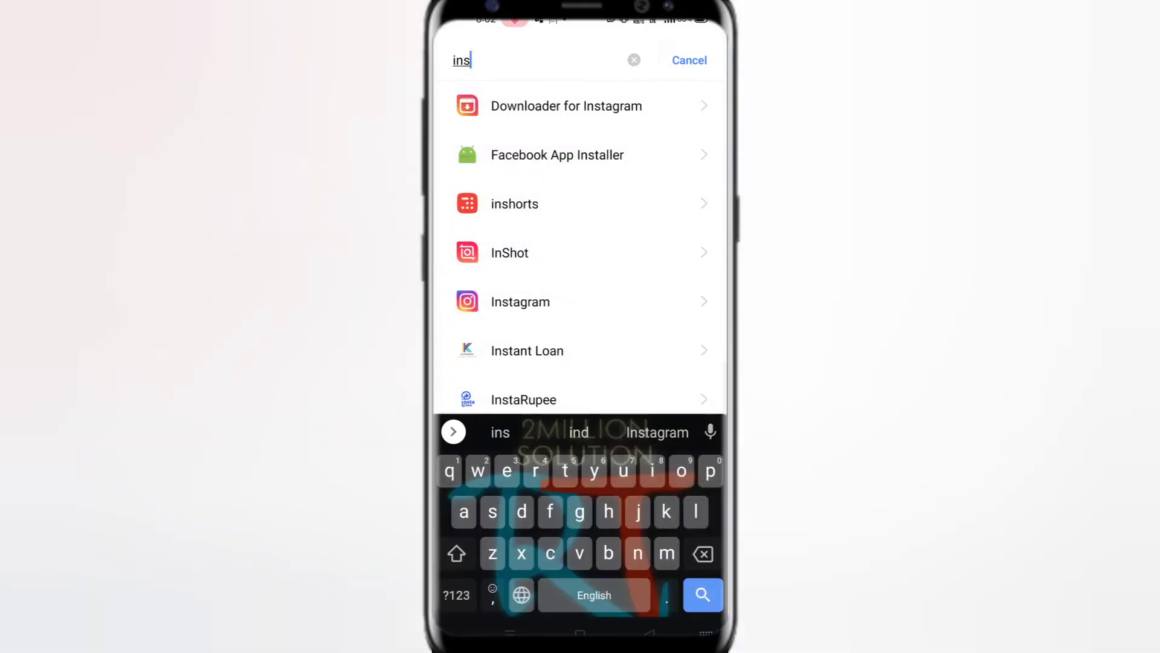
{"action": "left_click", "coordinate": [688, 59]}
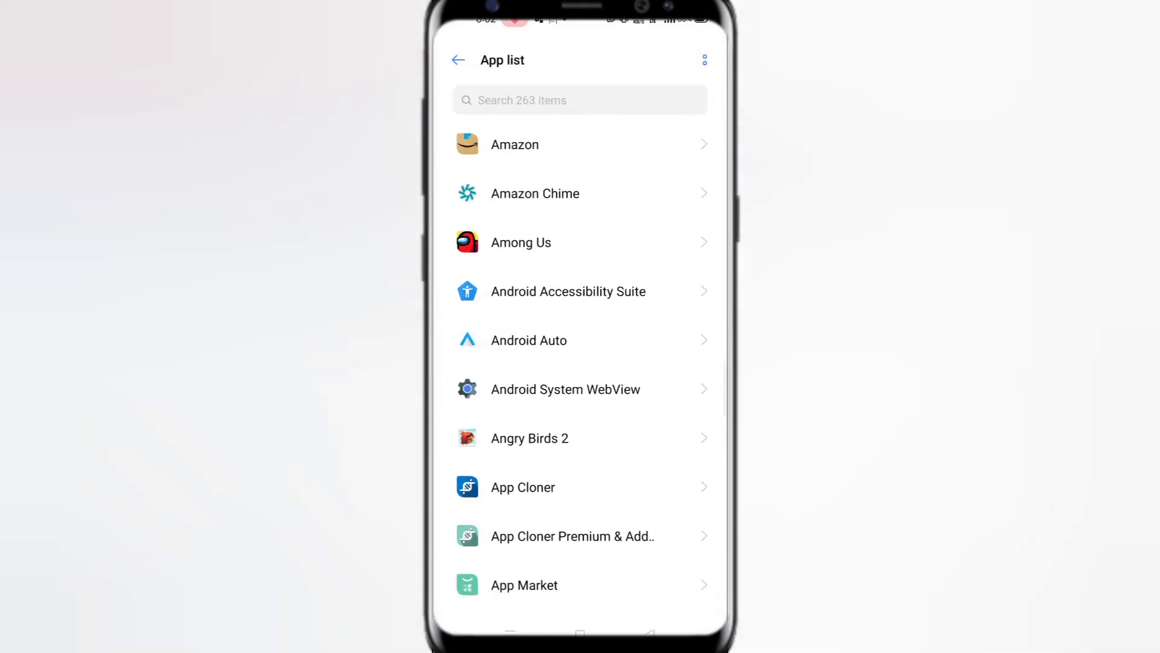
{"action": "key", "text": "Escape"}
{"action": "key", "text": "Escape"}
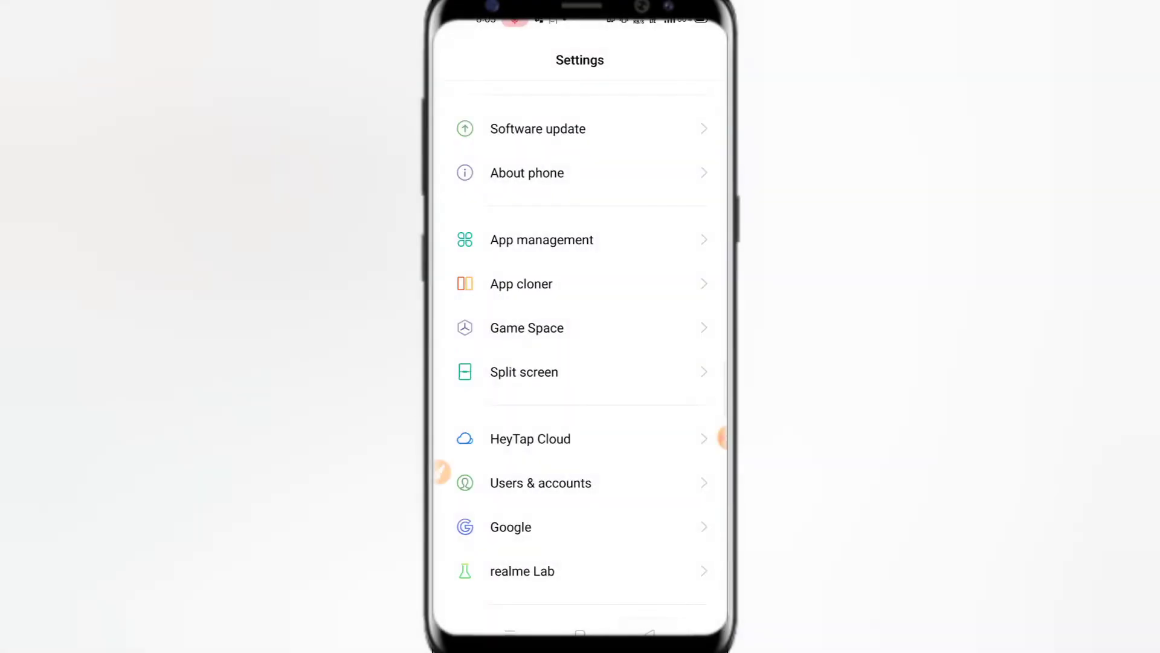
Relaunch Settings from the app drawer search after correcting a mistyped letter.
{"action": "key", "text": "super"}
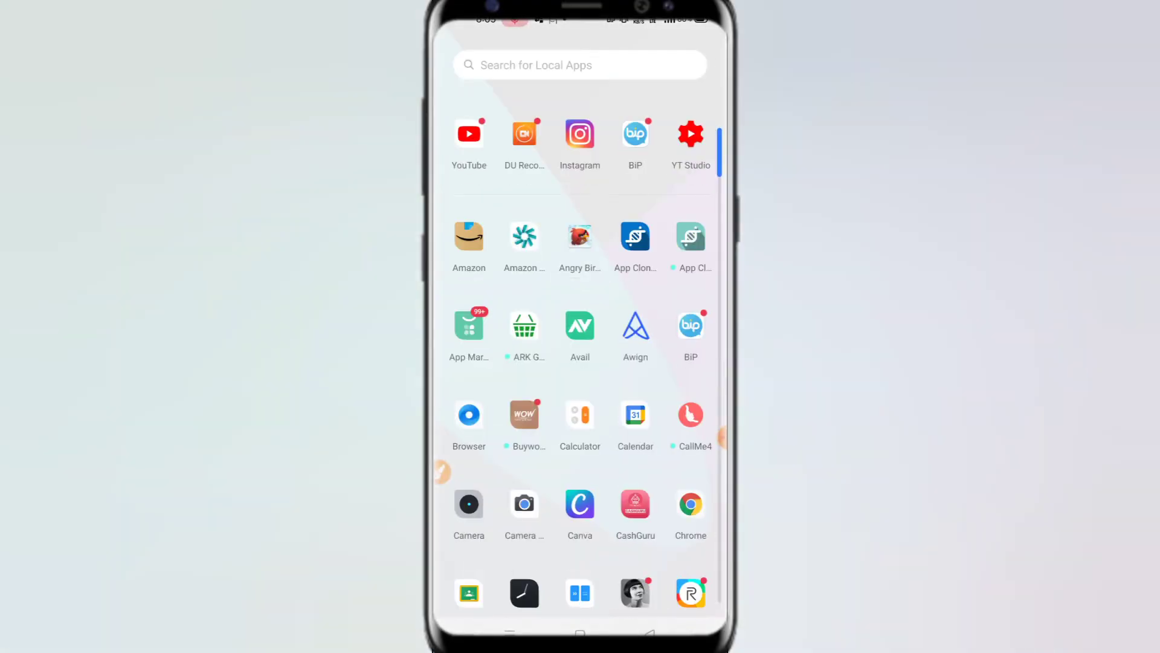
{"action": "left_click", "coordinate": [580, 64]}
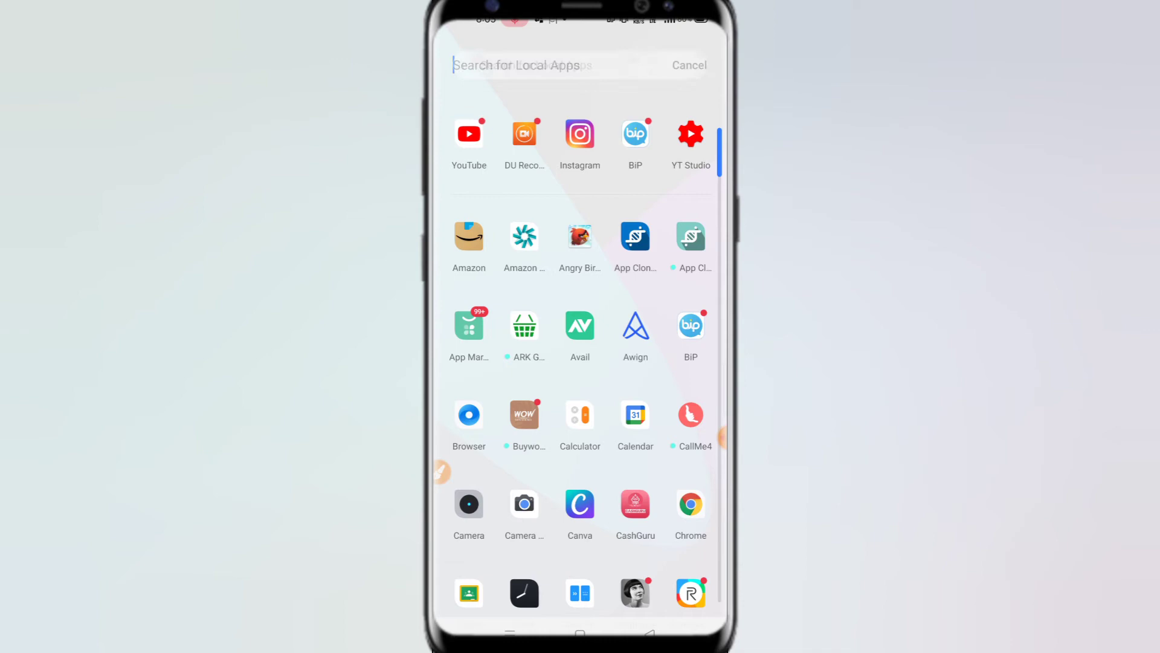
{"action": "type", "text": "i"}
{"action": "key", "text": "BackSpace"}
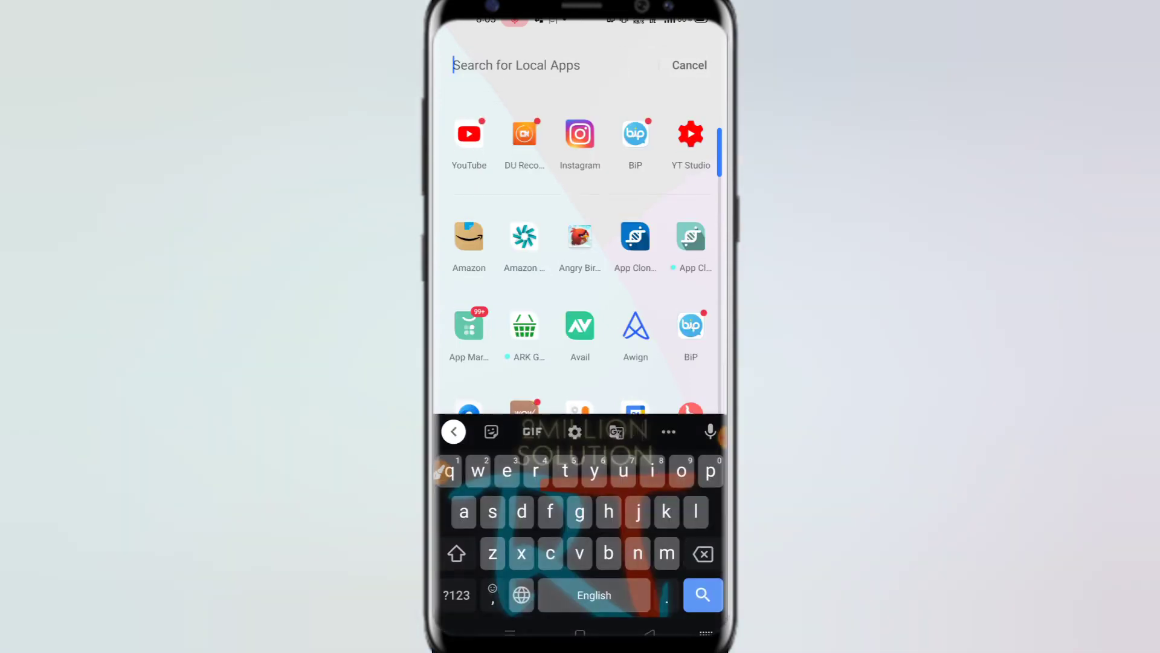
{"action": "type", "text": "se"}
{"action": "left_click", "coordinate": [468, 233]}
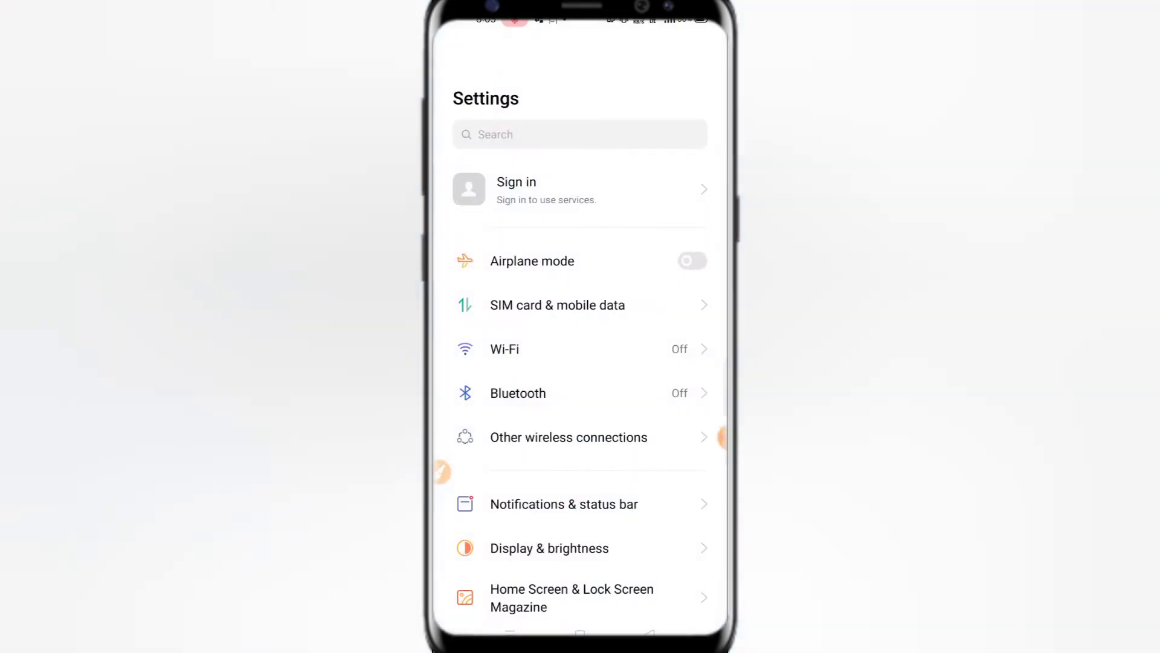
{"action": "scroll", "coordinate": [581, 362], "scroll_direction": "down", "scroll_amount": 10}
Check Software update, confirming Android 10 realme UI is up to date, and go home.
{"action": "left_click", "coordinate": [442, 471]}
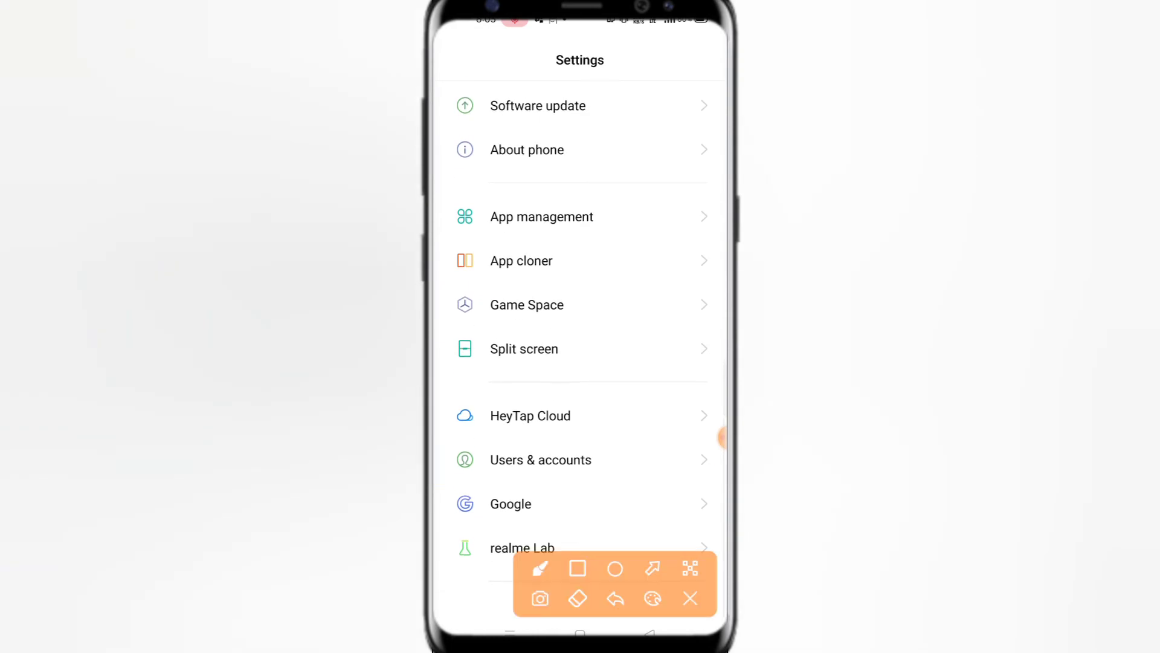
{"action": "left_click", "coordinate": [577, 567]}
{"action": "left_click_drag", "start_coordinate": [448, 88], "coordinate": [616, 118]}
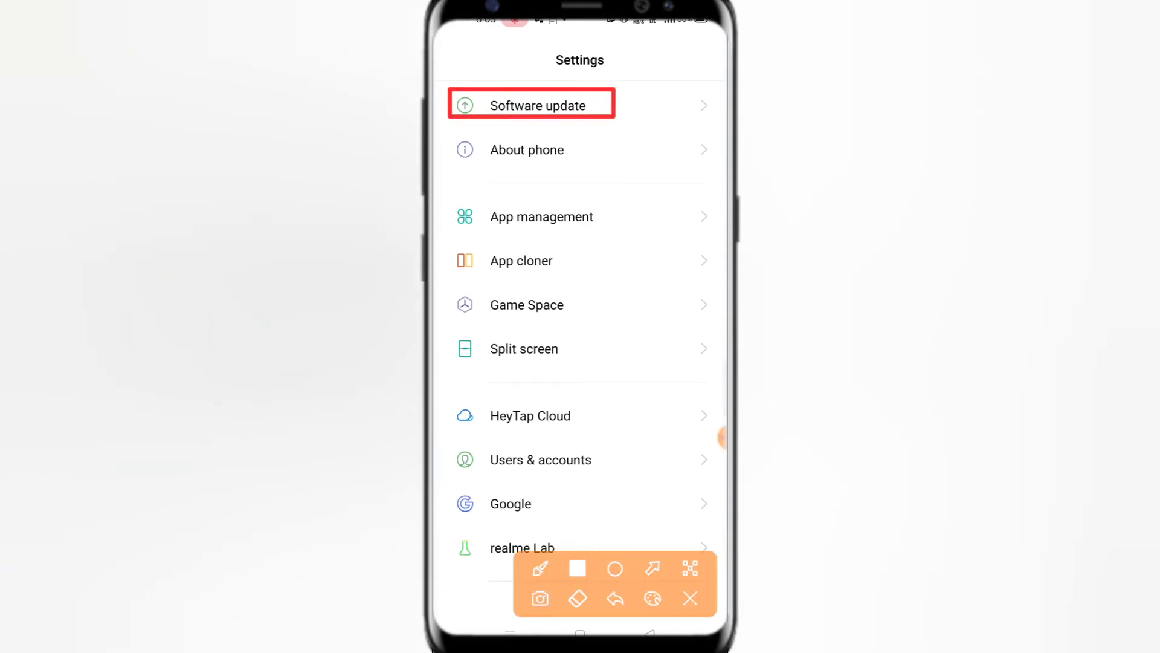
{"action": "left_click", "coordinate": [690, 599]}
{"action": "left_click", "coordinate": [537, 106]}
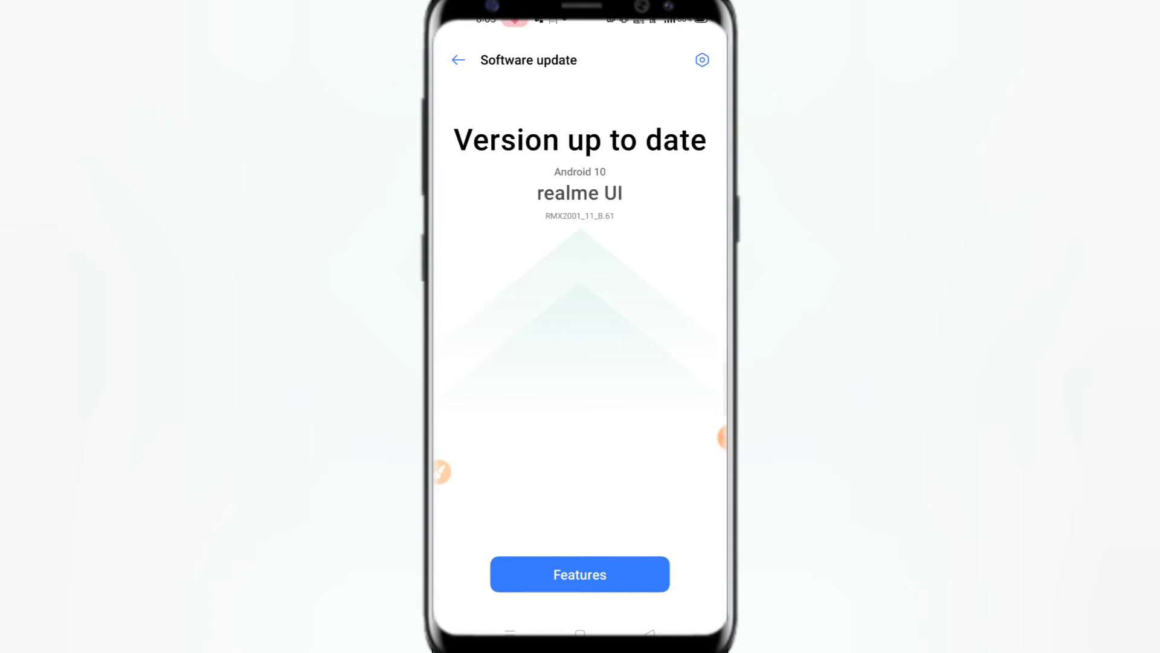
{"action": "left_click", "coordinate": [581, 633]}
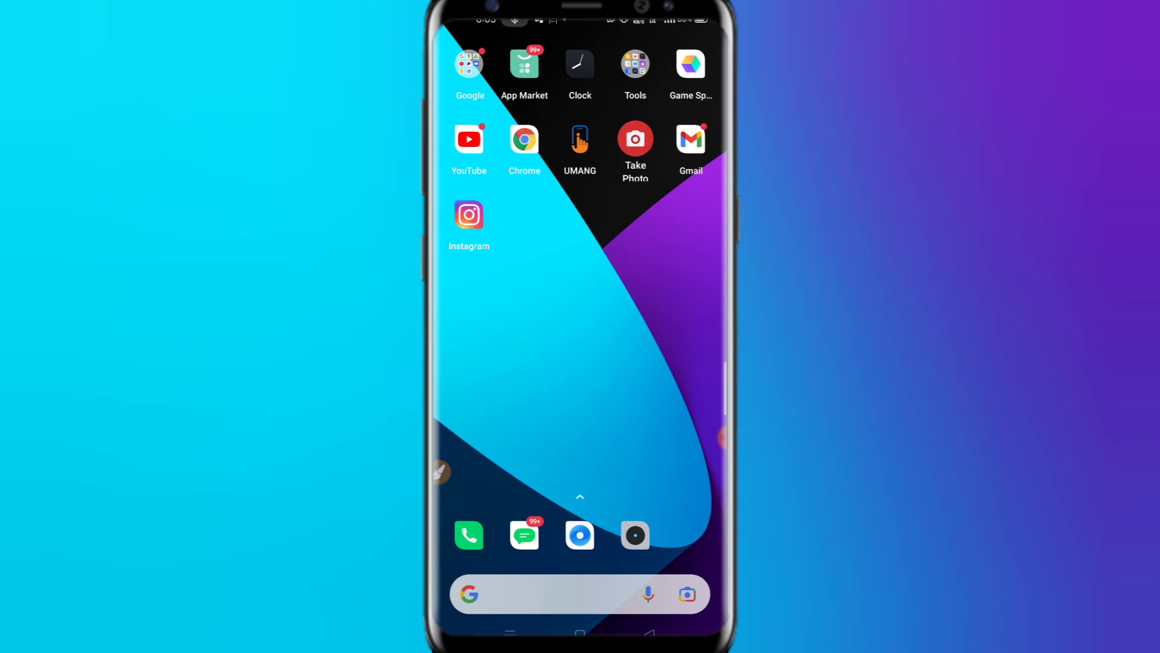
Show and dismiss Instagram's home-screen shortcut options, then swipe up to the app drawer.
{"action": "left_click", "coordinate": [468, 215]}
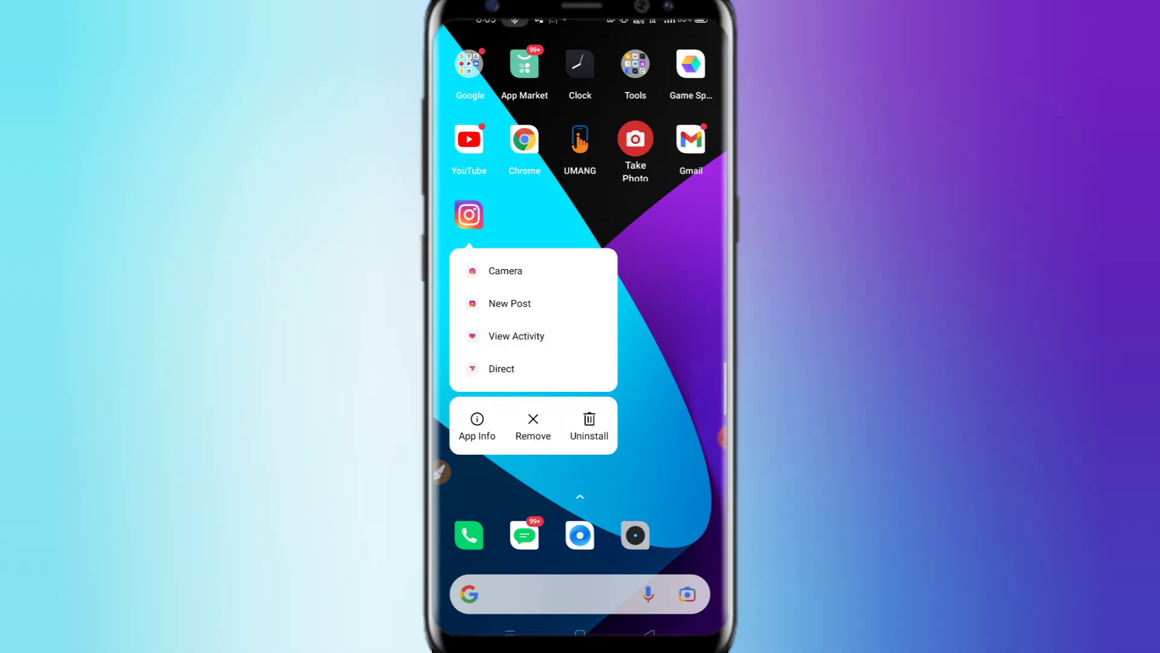
{"action": "left_click", "coordinate": [439, 472]}
{"action": "left_click", "coordinate": [578, 568]}
{"action": "left_click_drag", "start_coordinate": [569, 399], "coordinate": [626, 447]}
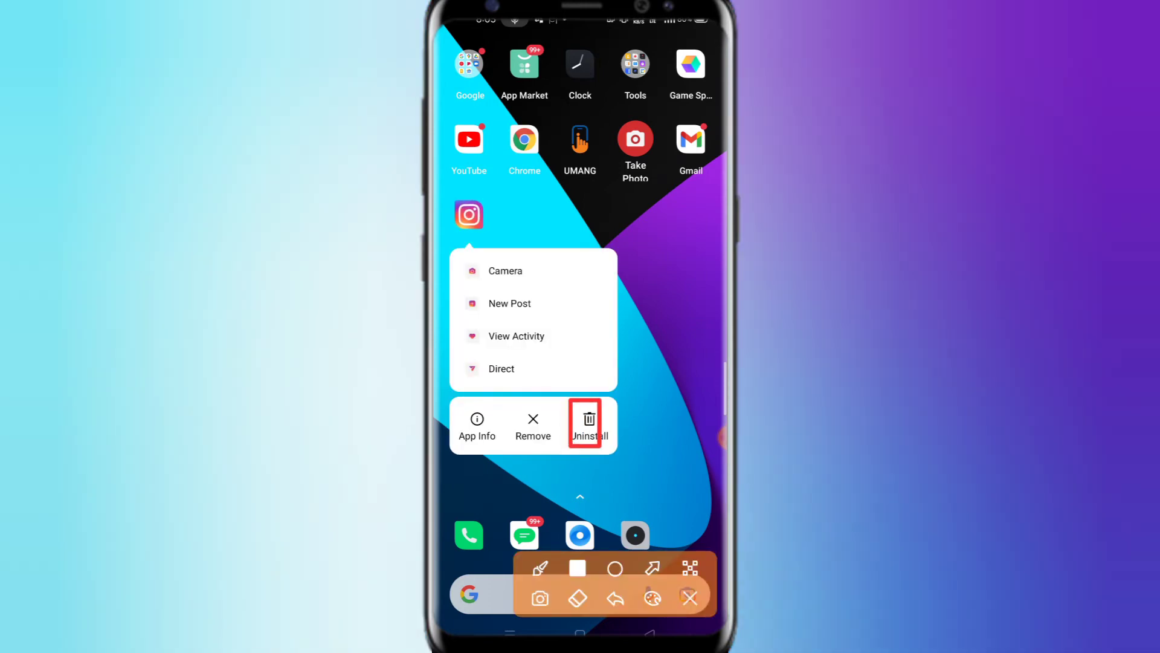
{"action": "left_click", "coordinate": [690, 597]}
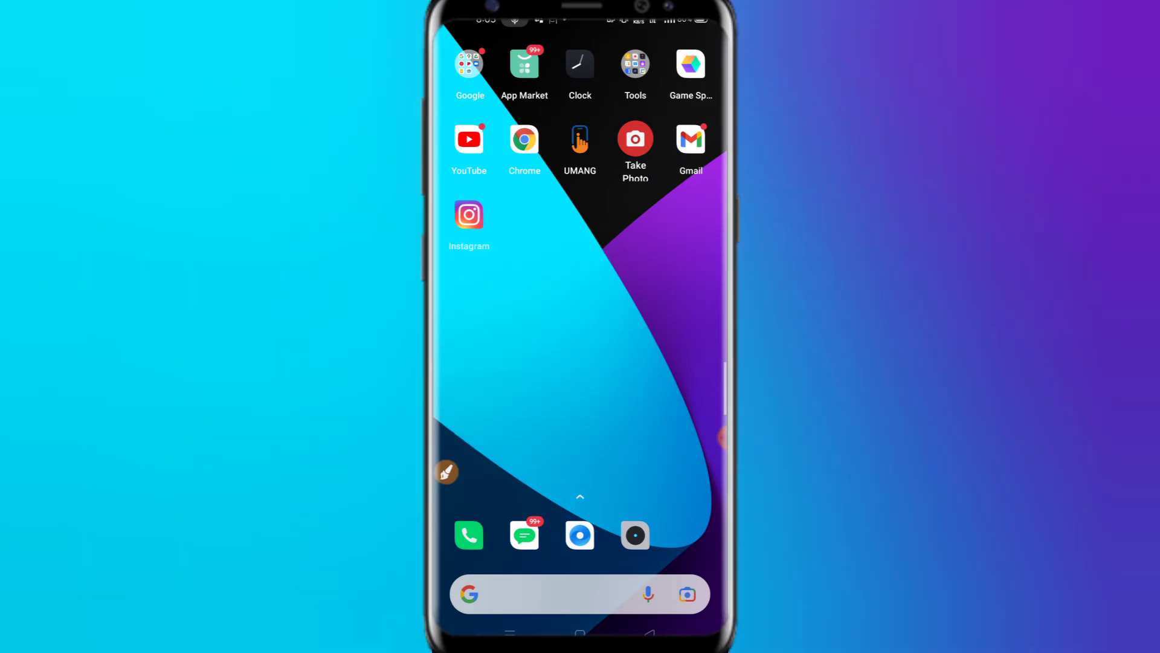
{"action": "left_click_drag", "start_coordinate": [580, 454], "coordinate": [581, 182]}
Search Play Store for 'super vpn', listing SuperVPN by SuperSoftTech.
{"action": "left_click", "coordinate": [544, 64]}
{"action": "type", "text": "p"}
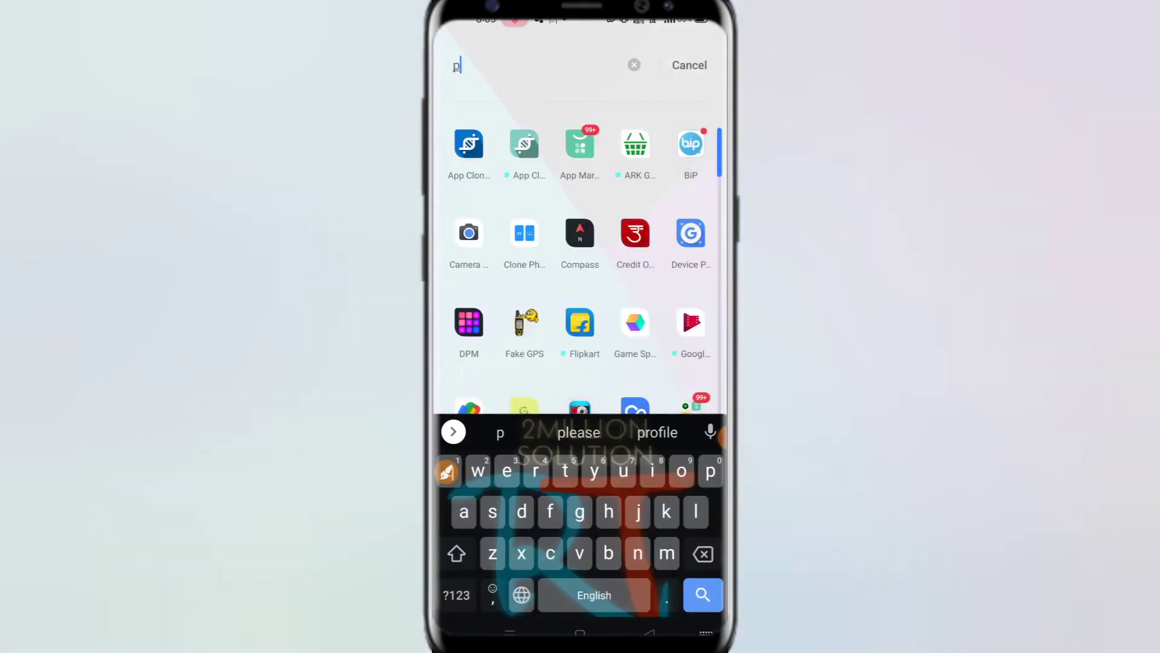
{"action": "type", "text": "l"}
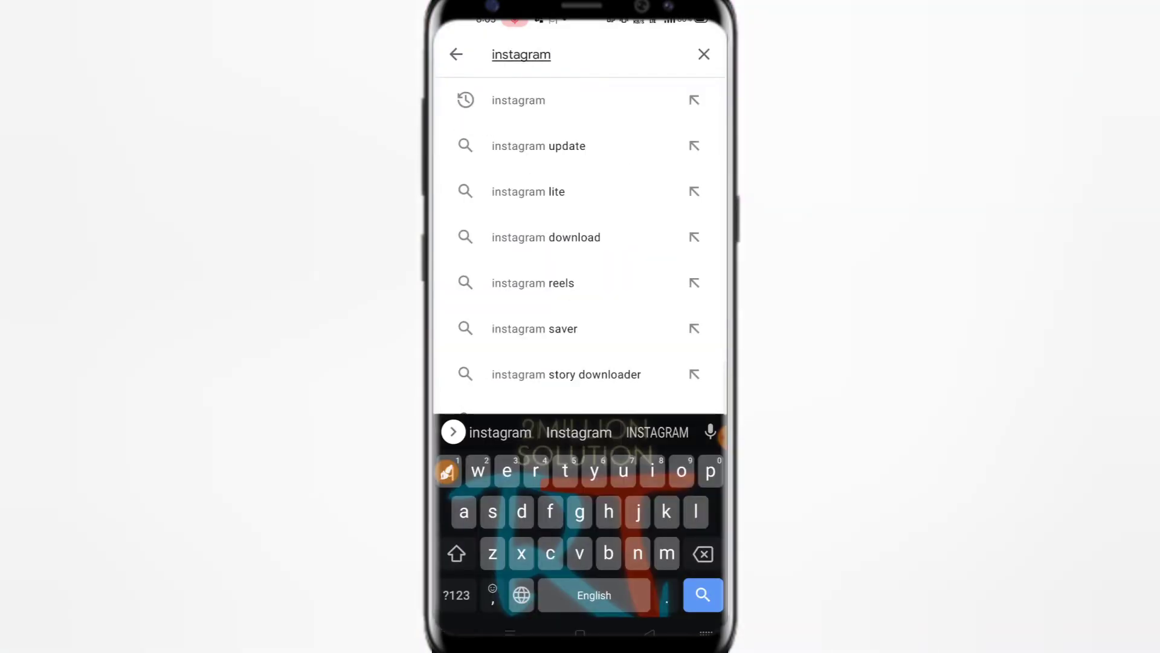
{"action": "left_click", "coordinate": [703, 54]}
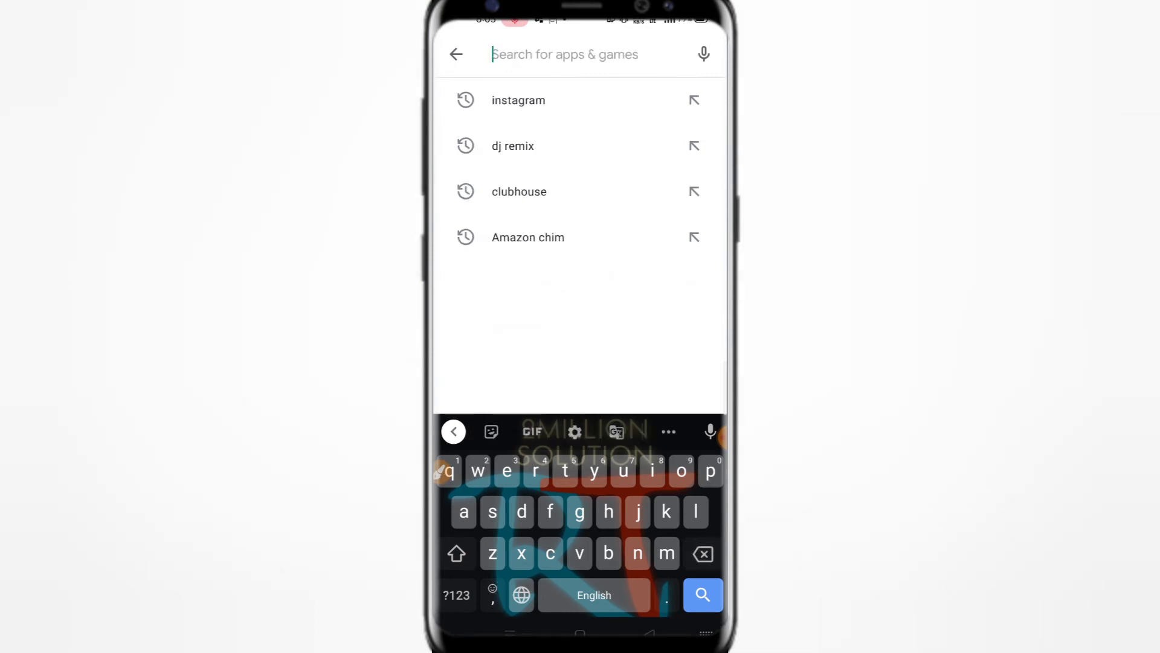
{"action": "type", "text": "super v"}
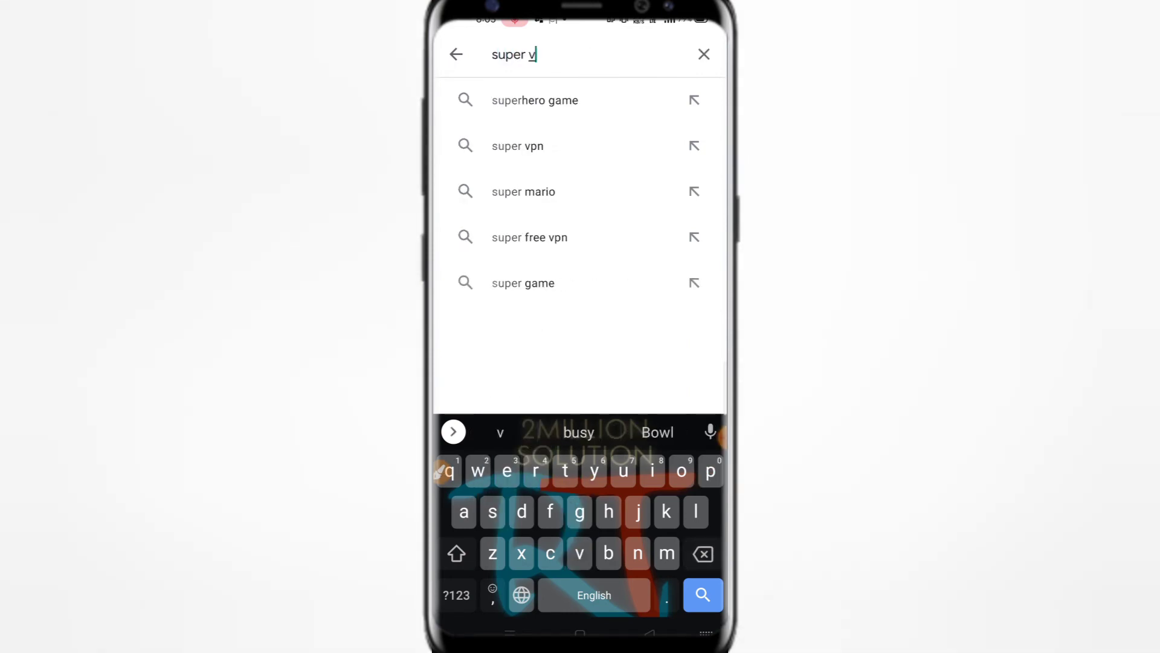
{"action": "type", "text": "pn"}
{"action": "key", "text": "Return"}
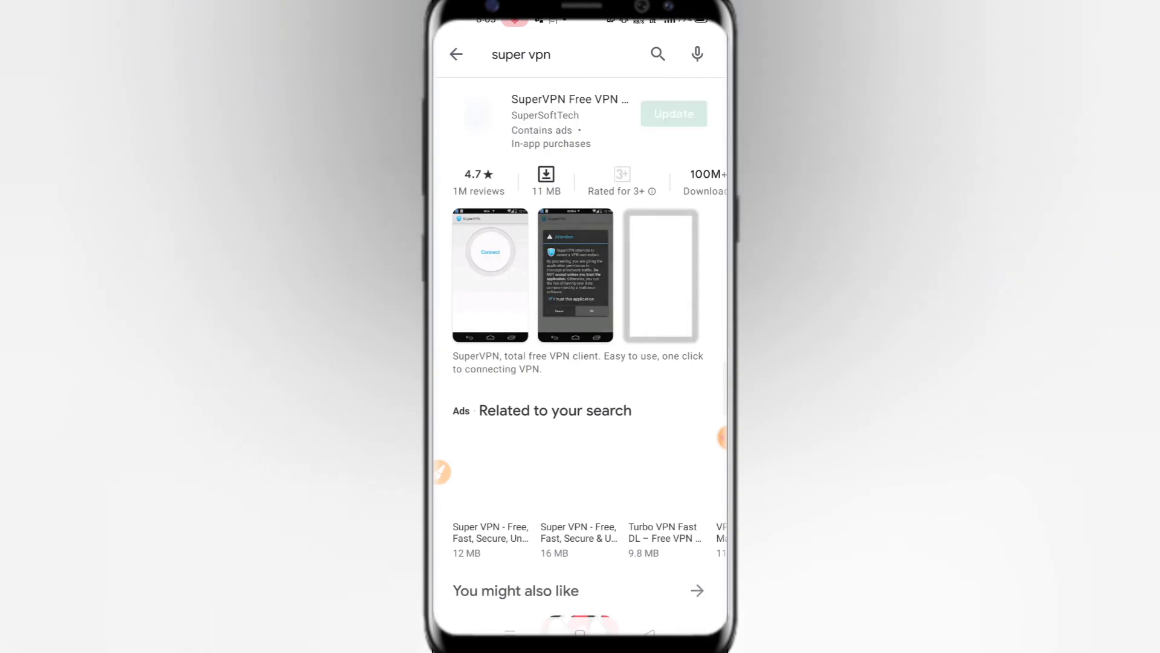
Leave the SuperVPN store page and return to the app drawer.
{"action": "left_click", "coordinate": [441, 471]}
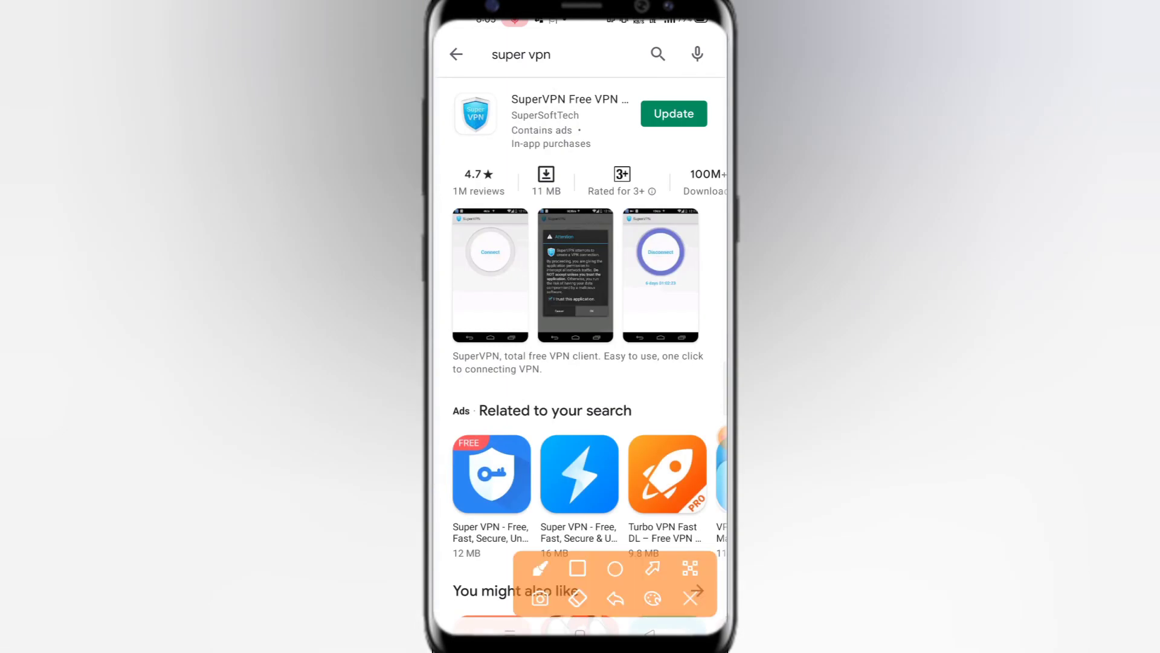
{"action": "left_click", "coordinate": [578, 567]}
{"action": "mouse_move", "coordinate": [450, 79]}
{"action": "left_mouse_down"}
{"action": "mouse_move", "coordinate": [667, 143]}
{"action": "mouse_move", "coordinate": [723, 147]}
{"action": "left_mouse_up"}
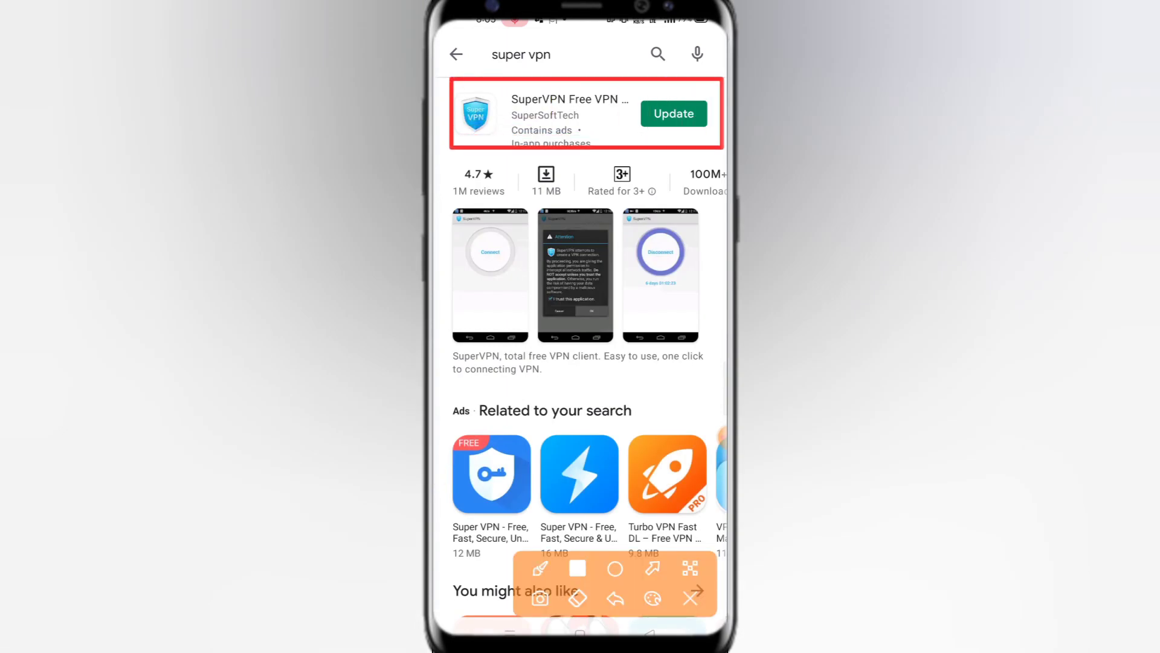
{"action": "left_click", "coordinate": [691, 598]}
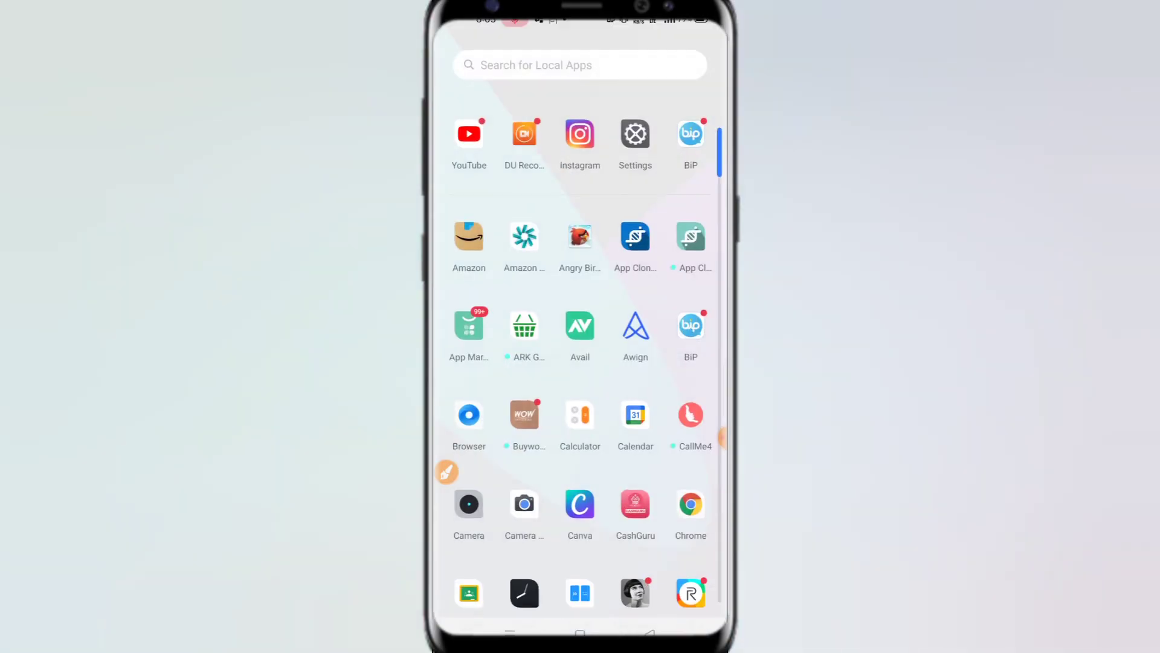
{"action": "type", "text": "v"}
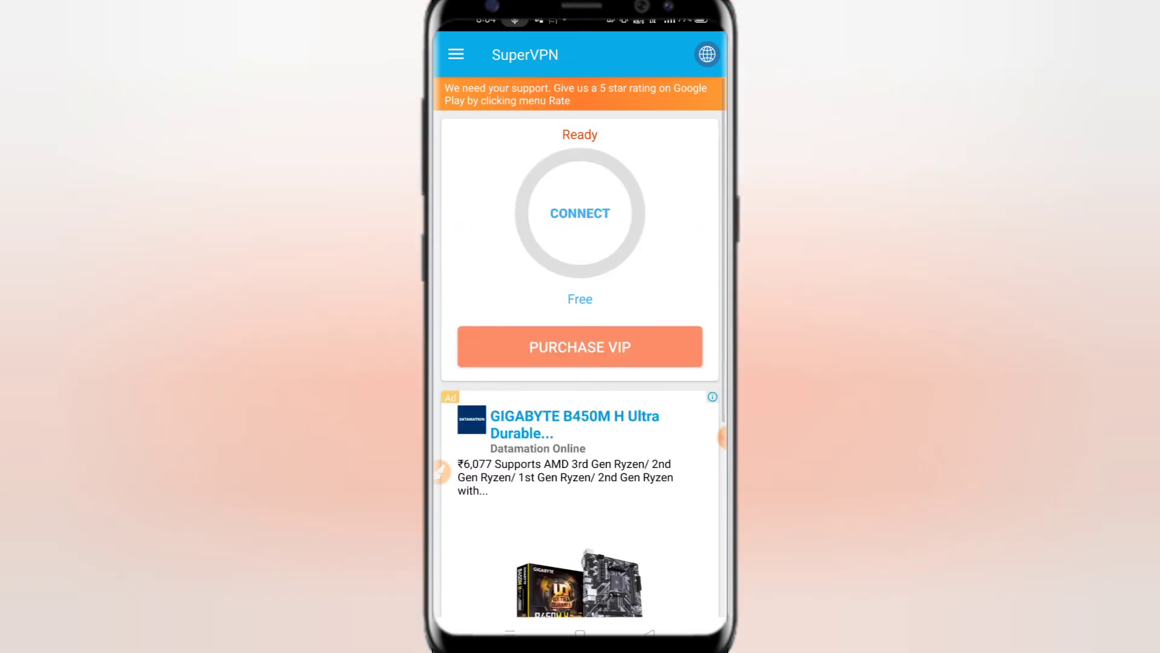
Start the SuperVPN connection with CONNECT and return to the home screen.
{"action": "left_click", "coordinate": [579, 212]}
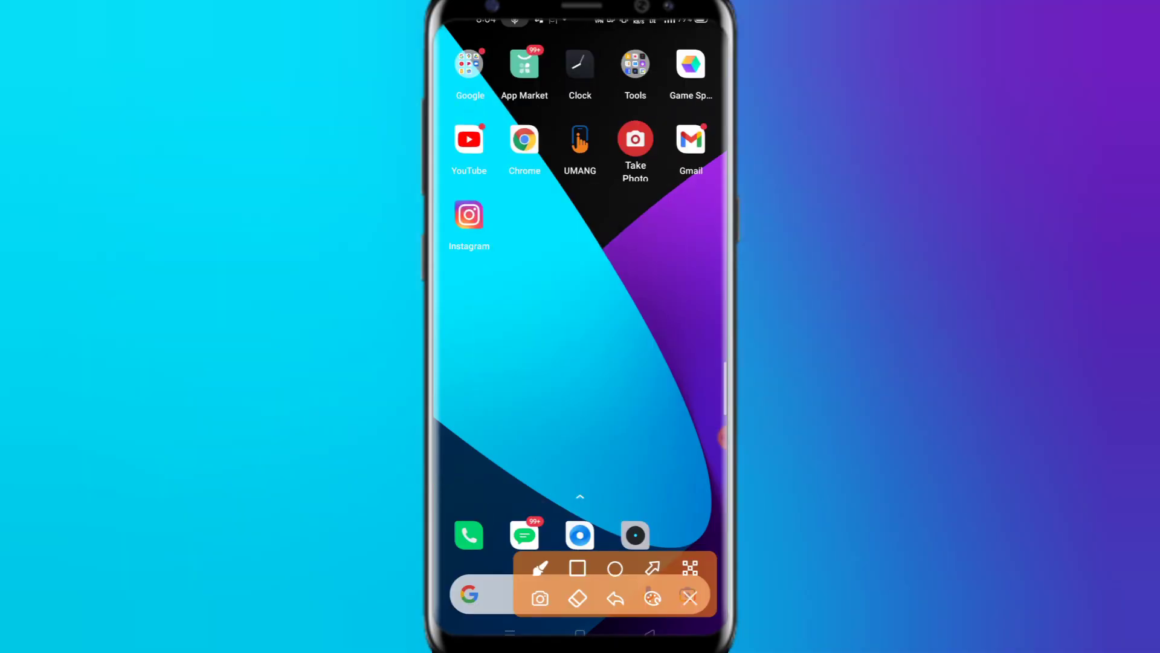
Reopen Instagram's Play Store page via the app drawer, then return home.
{"action": "left_click", "coordinate": [653, 568]}
{"action": "left_click_drag", "start_coordinate": [558, 126], "coordinate": [599, 28]}
{"action": "left_click", "coordinate": [690, 597]}
{"action": "left_click_drag", "start_coordinate": [580, 408], "coordinate": [580, 182]}
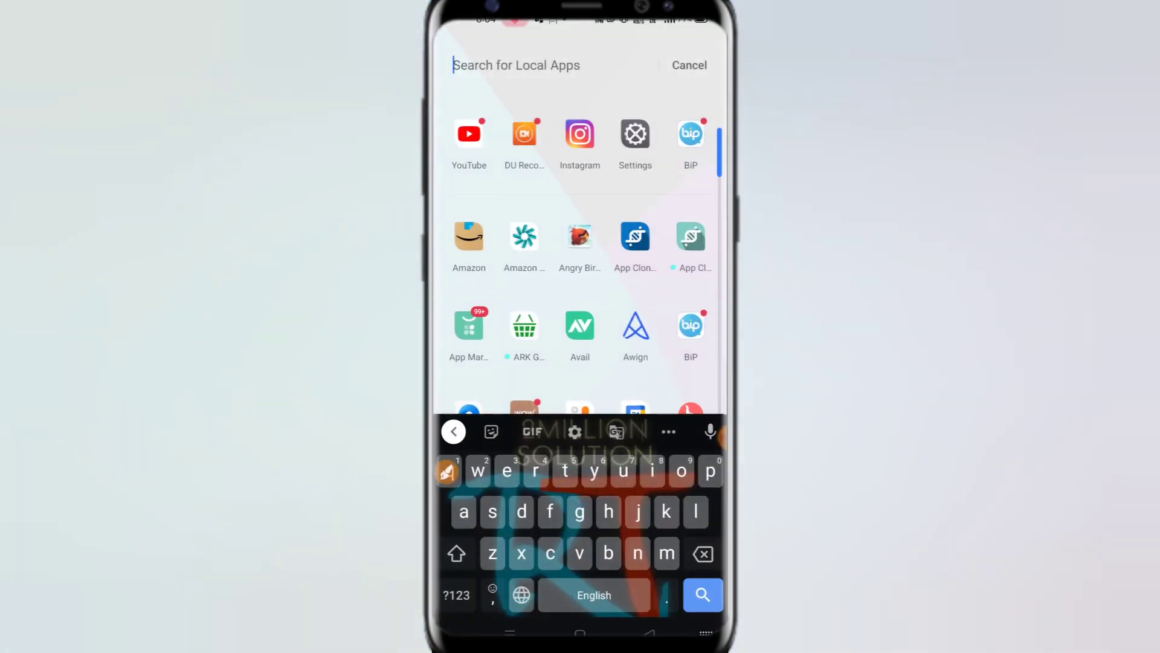
{"action": "type", "text": "pl"}
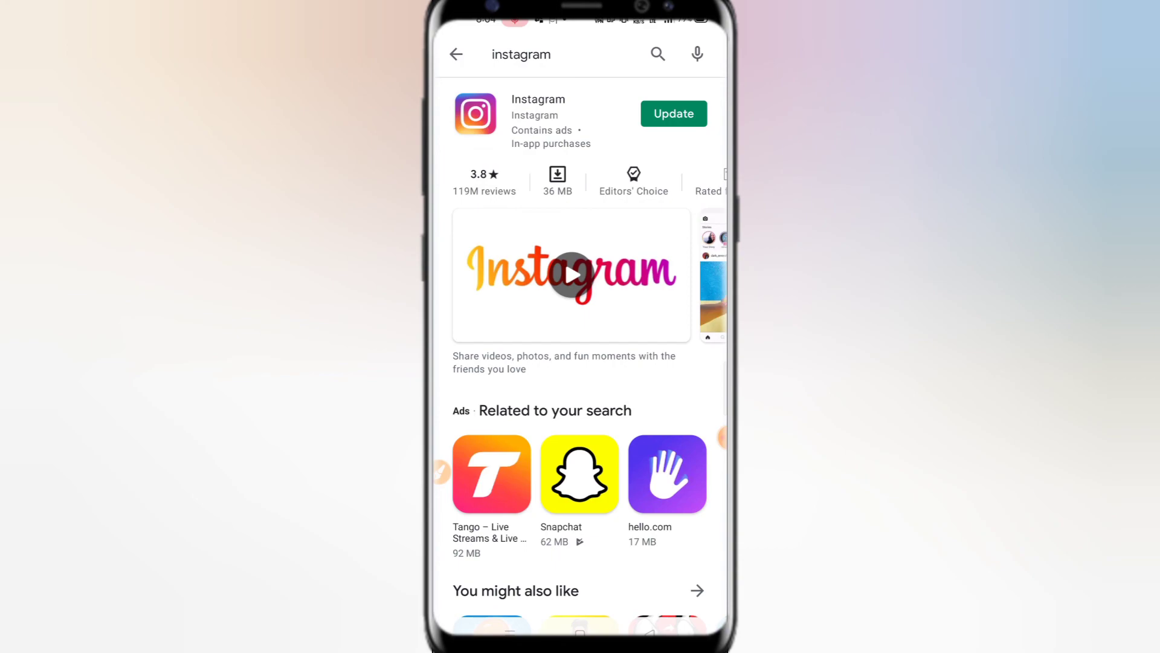
{"action": "left_click", "coordinate": [580, 627]}
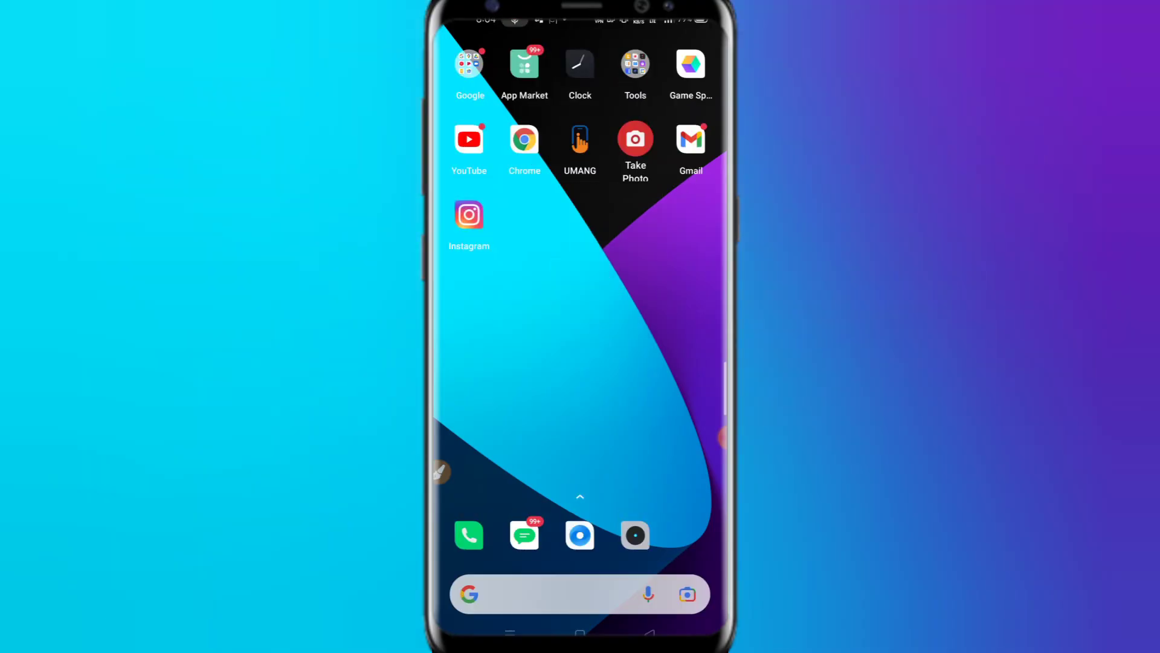